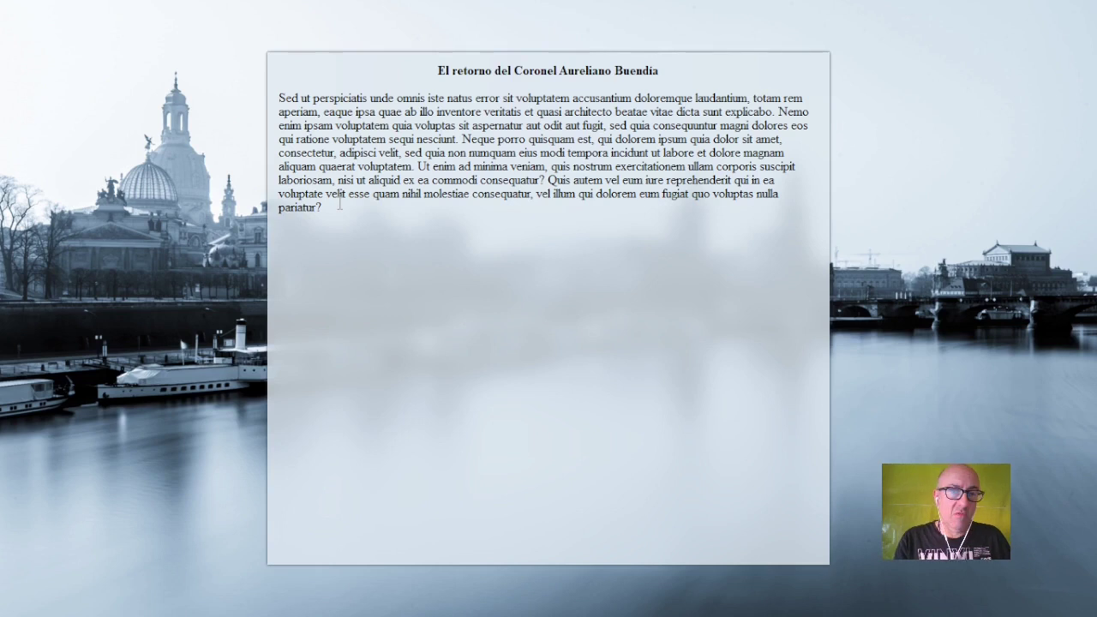
Step: Try the default Old School and Enchantment themes and a custom WritingDesk theme on the document
key(Return)
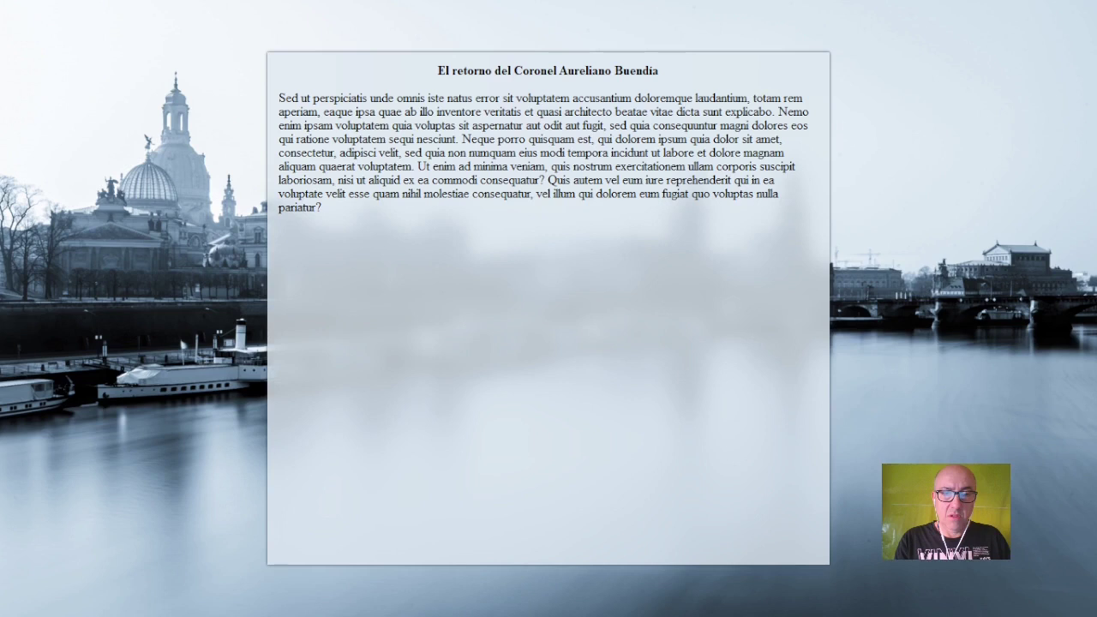
scroll(714, 186, up, 1)
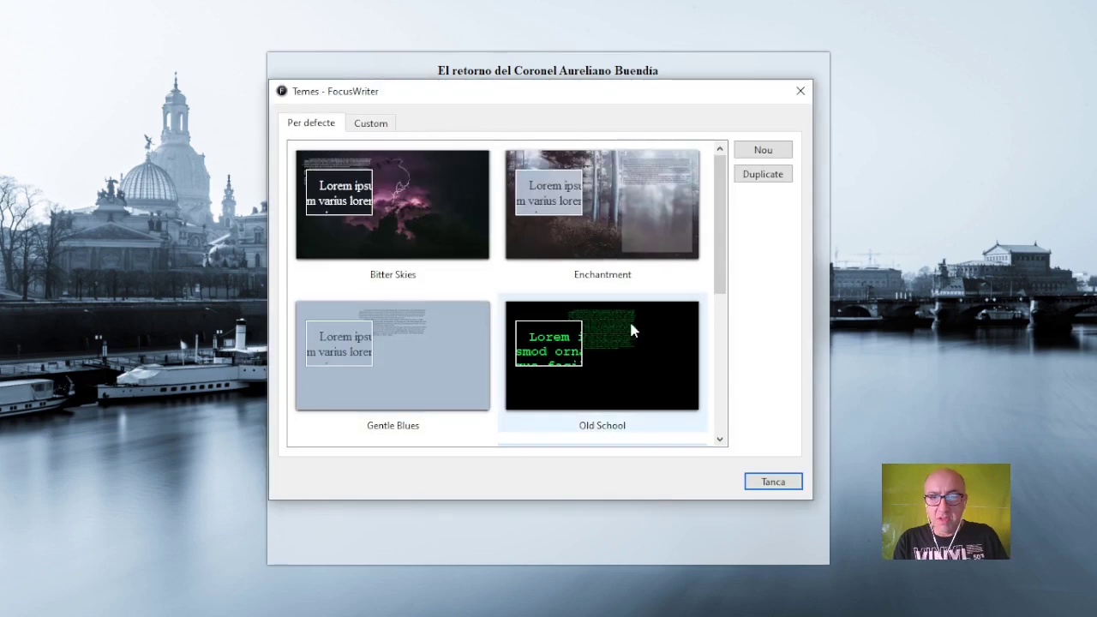
click(632, 326)
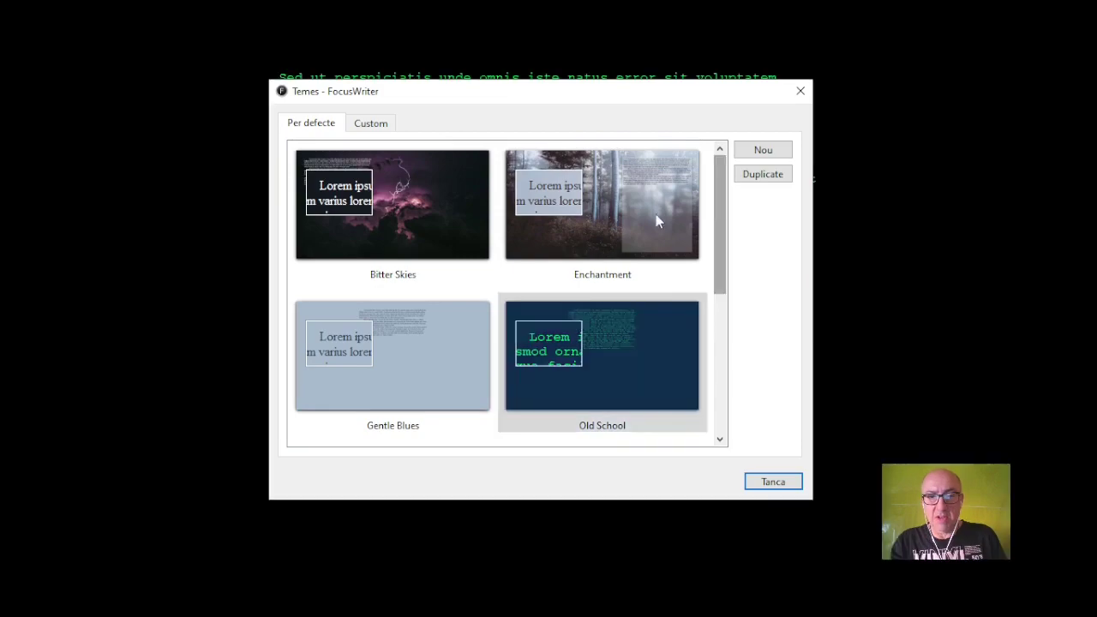
double_click(656, 215)
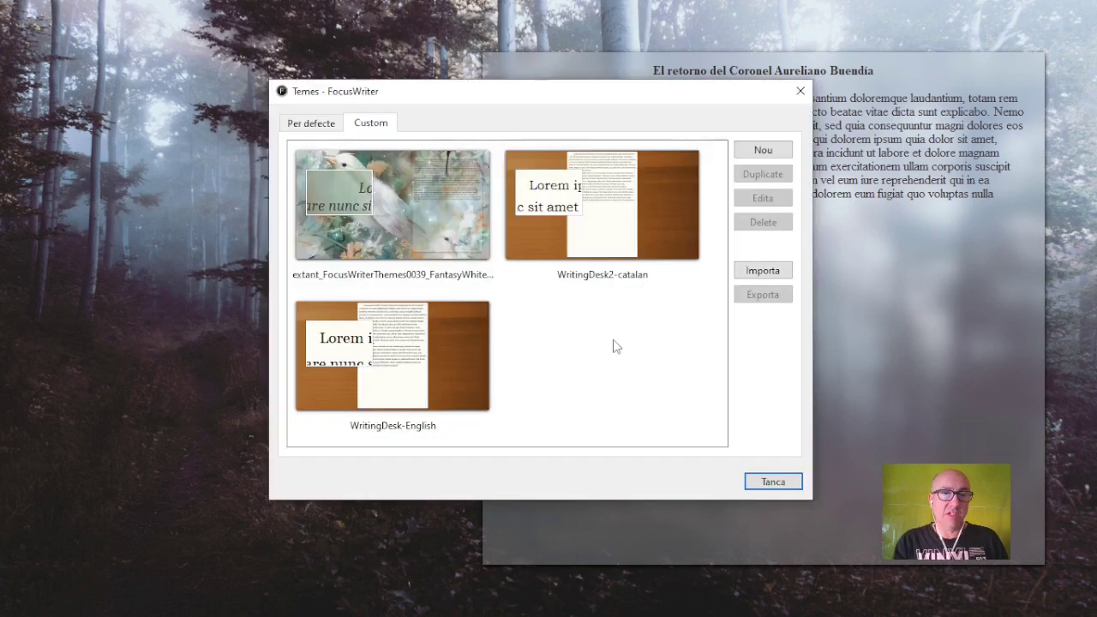
click(773, 481)
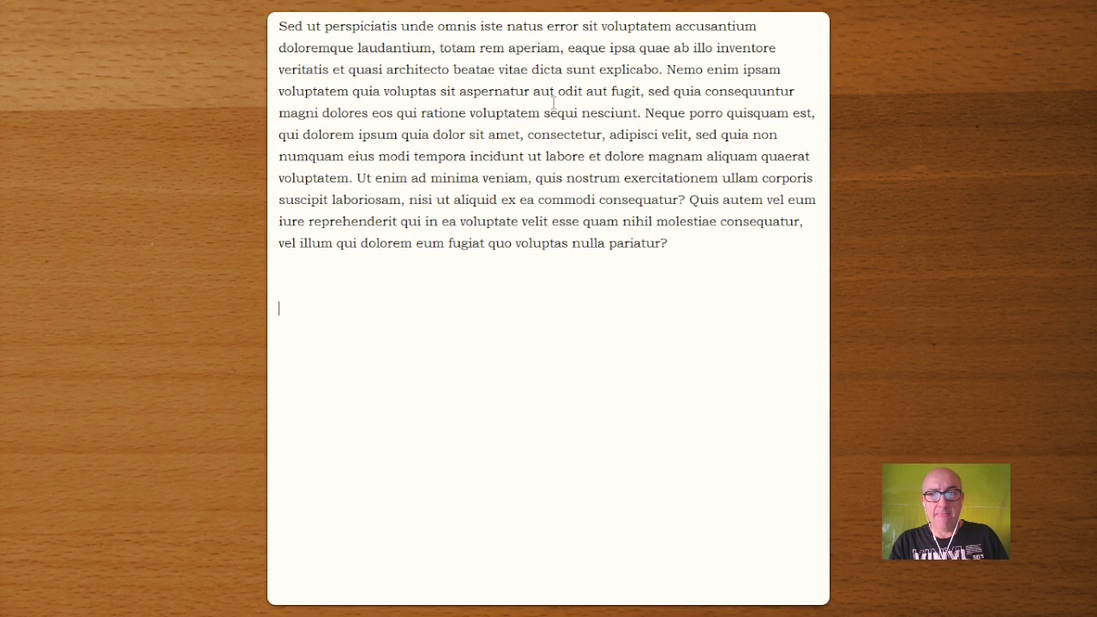
Step: Preview the default Gentle Blues theme and apply the Tranquility theme to the document
click(299, 128)
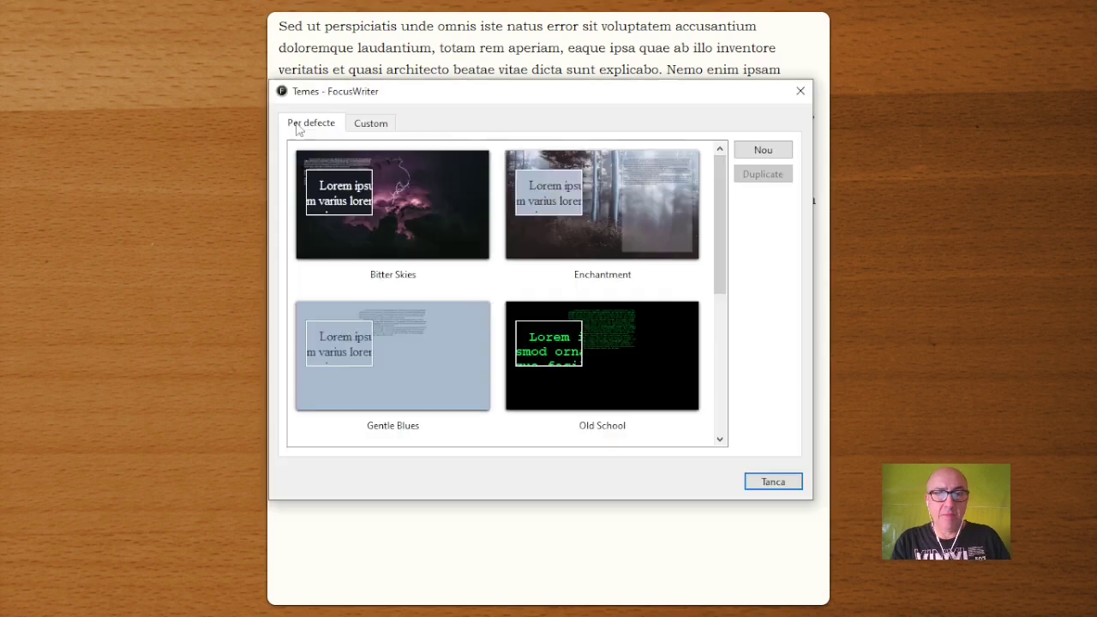
click(427, 349)
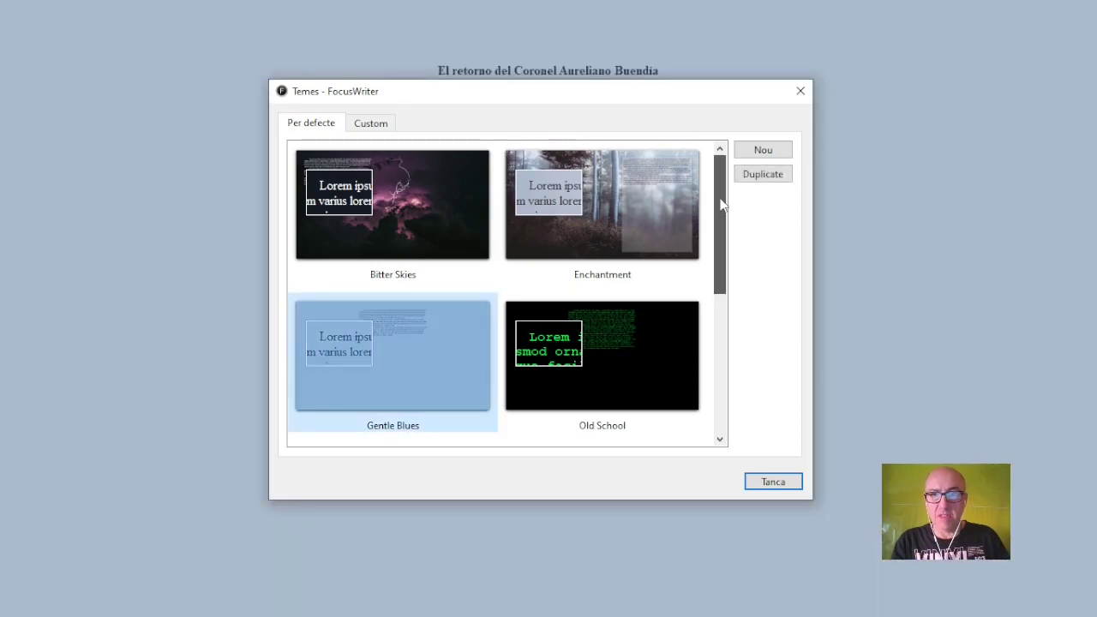
key(Down)
key(Down)
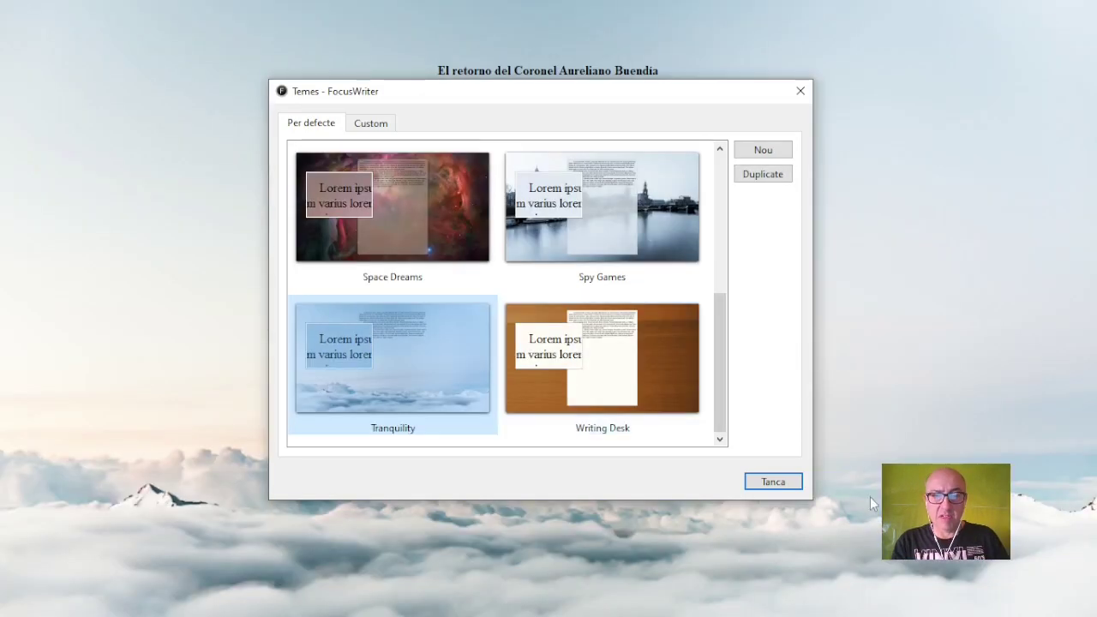
click(784, 486)
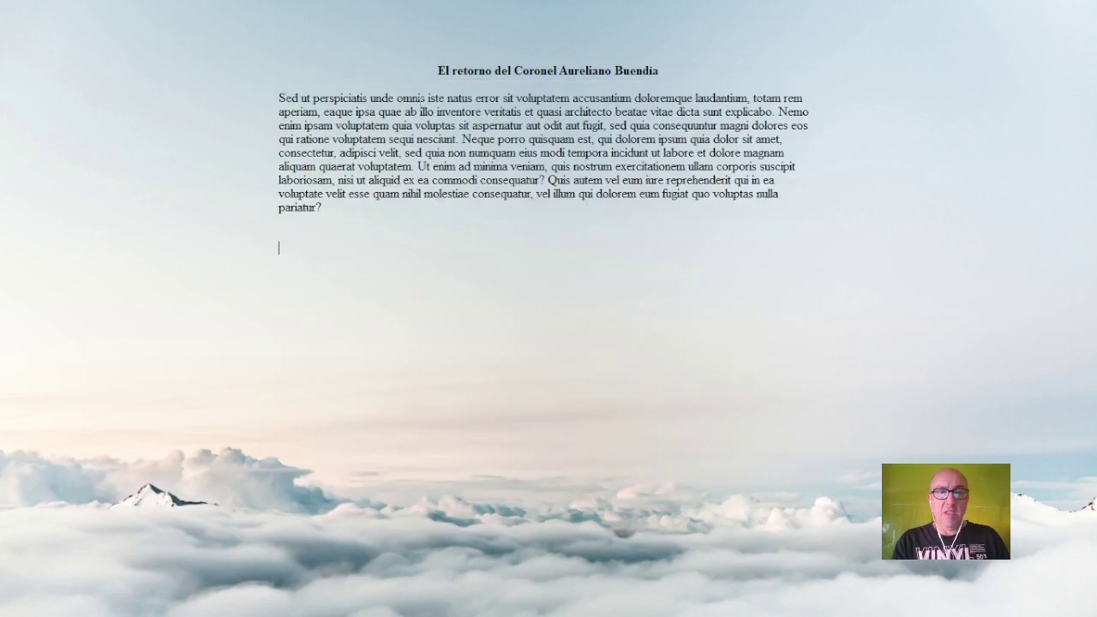
Step: Examine the text and background settings for creating a new theme, and cancel without creating it
click(465, 21)
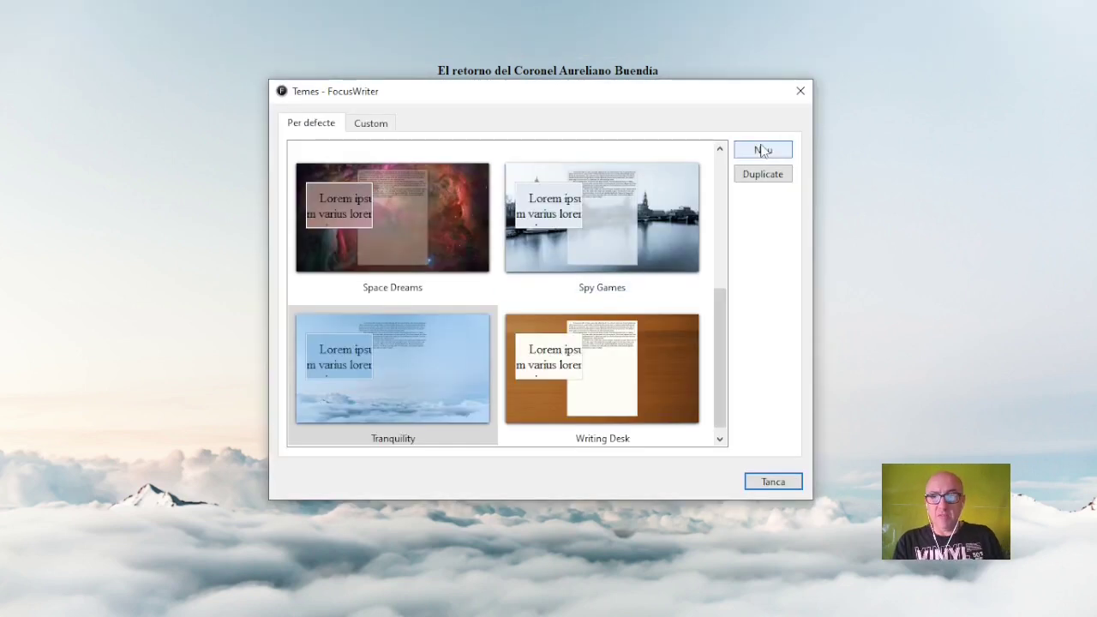
click(762, 150)
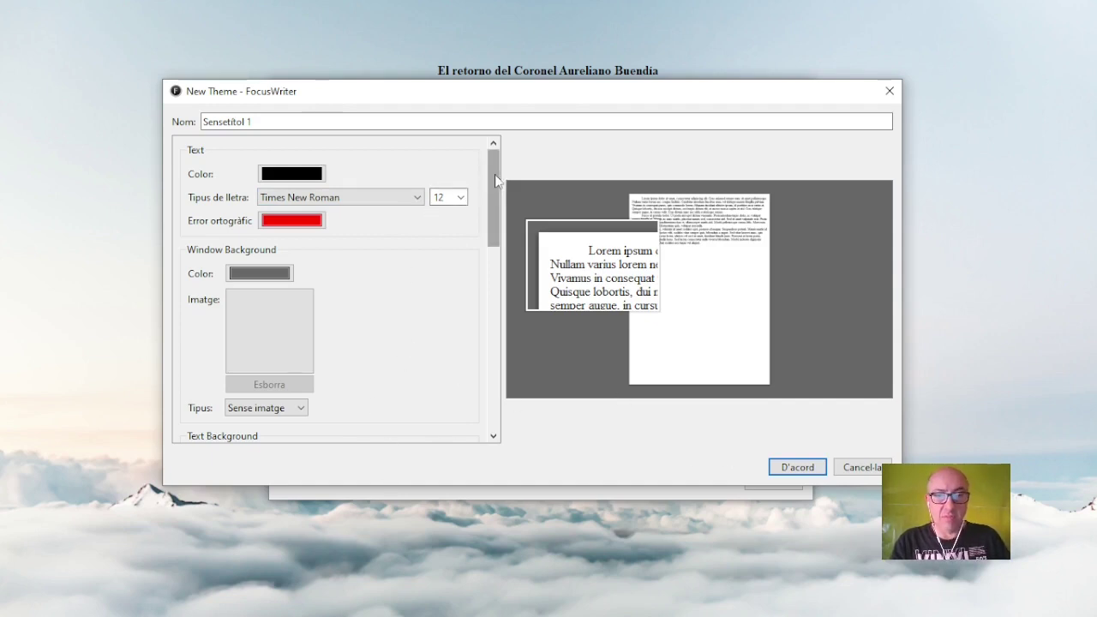
drag(494, 174, 476, 115)
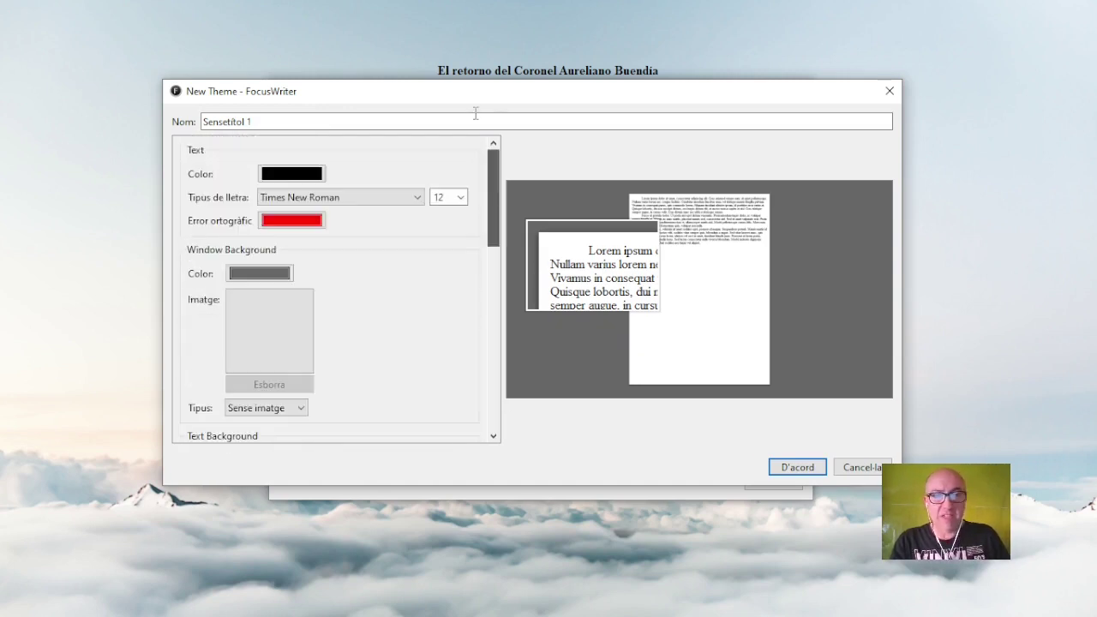
click(876, 467)
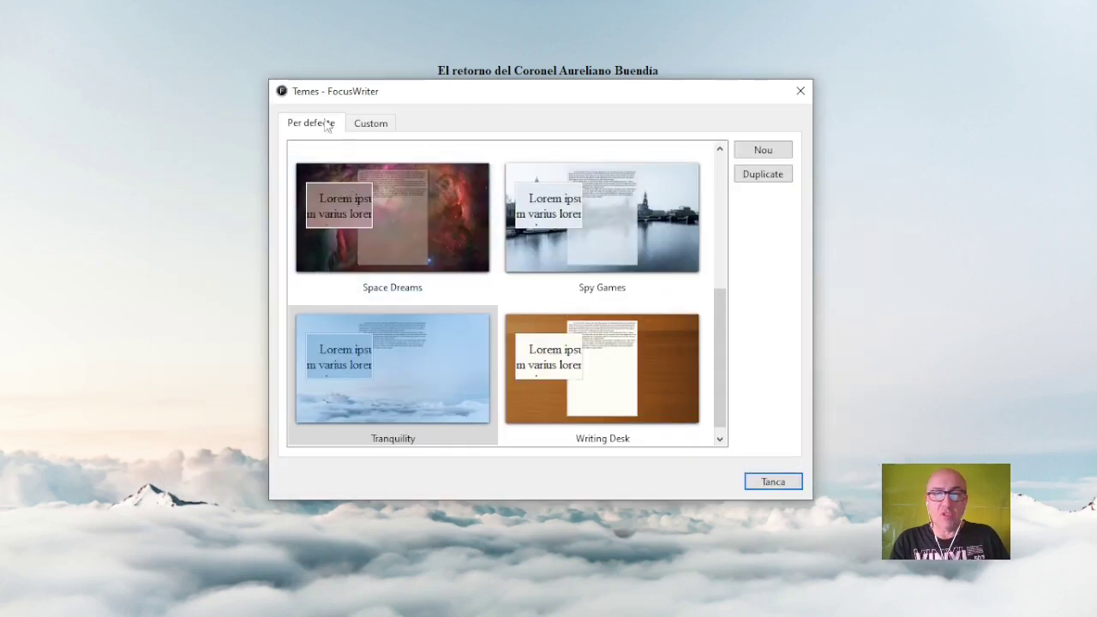
Step: Try the custom FocusWriterThemes0039_FantasyWhite theme with the white bird on the document
click(372, 123)
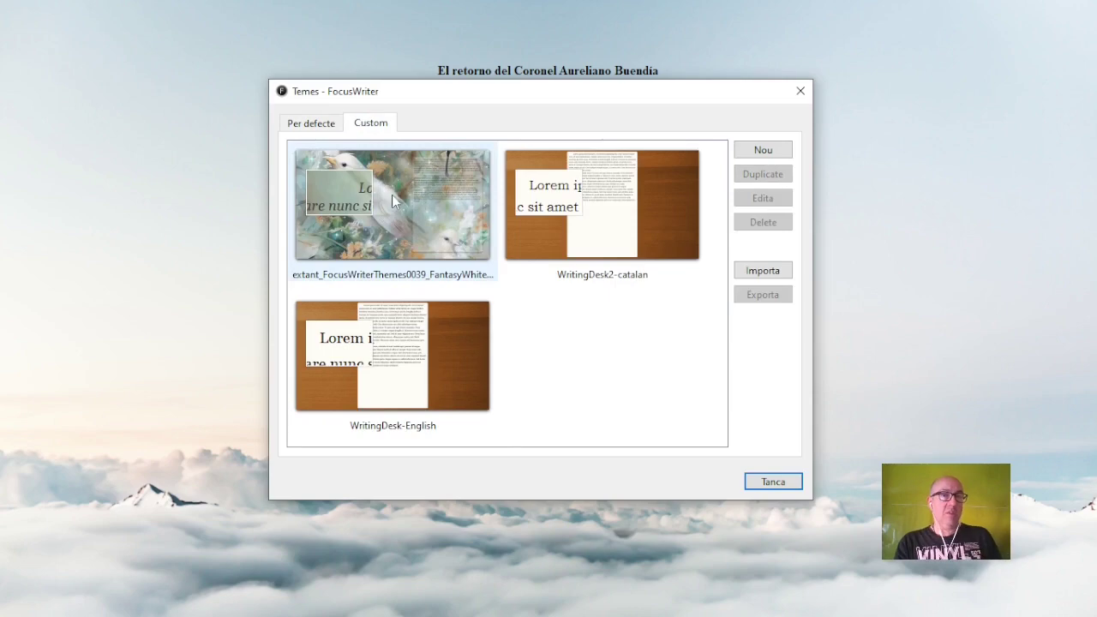
click(392, 196)
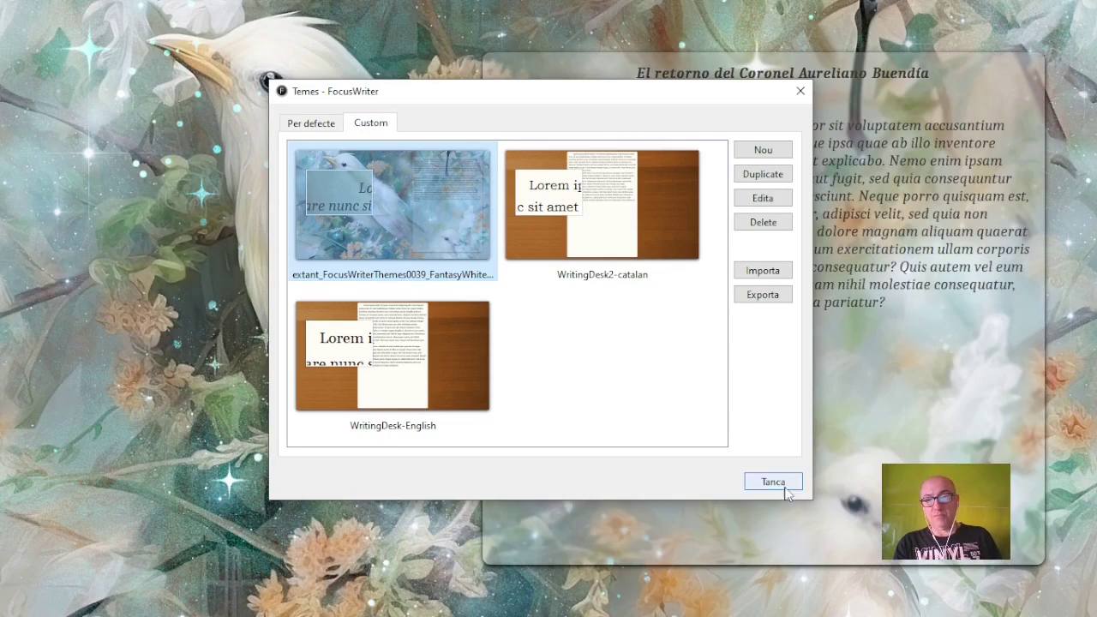
click(751, 481)
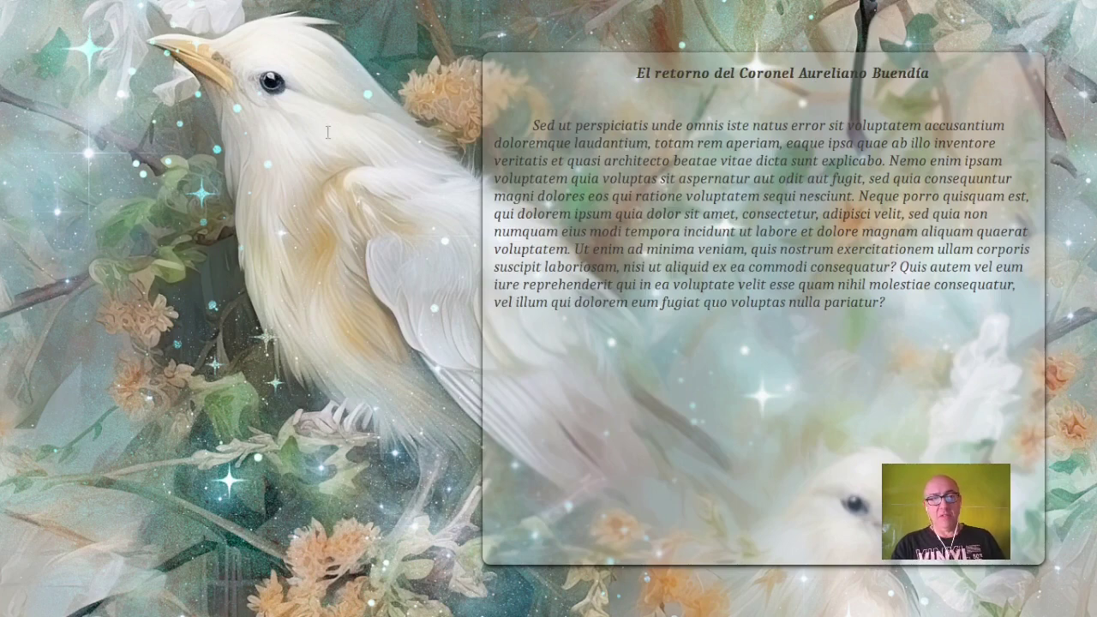
Step: Apply the default Tranquility theme to the document in place of the custom bird theme
mouse_move(525, 7)
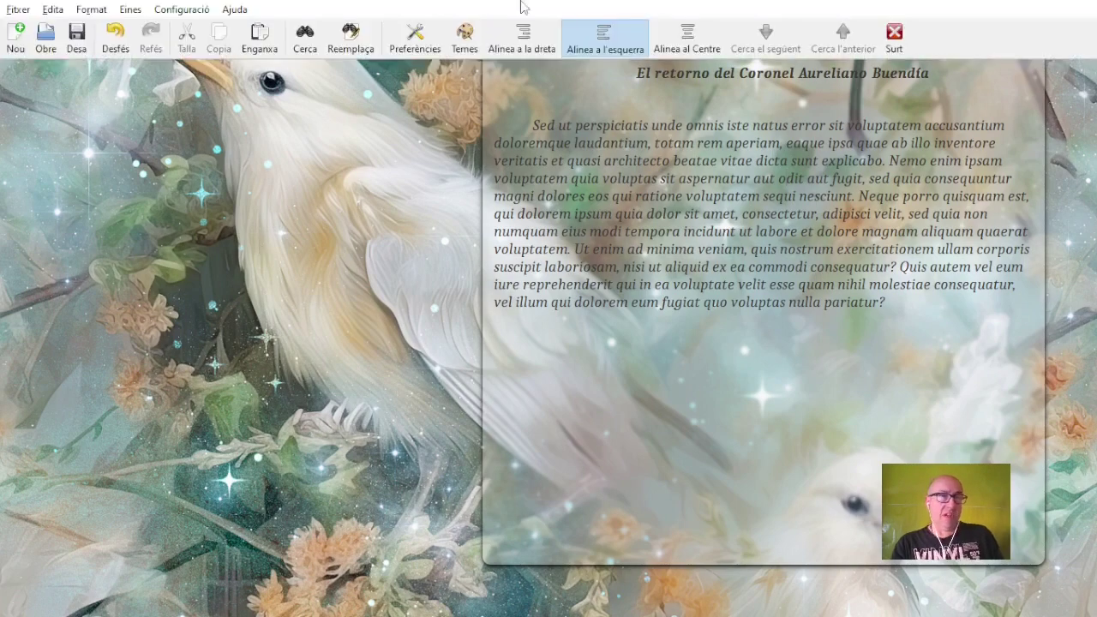
click(478, 39)
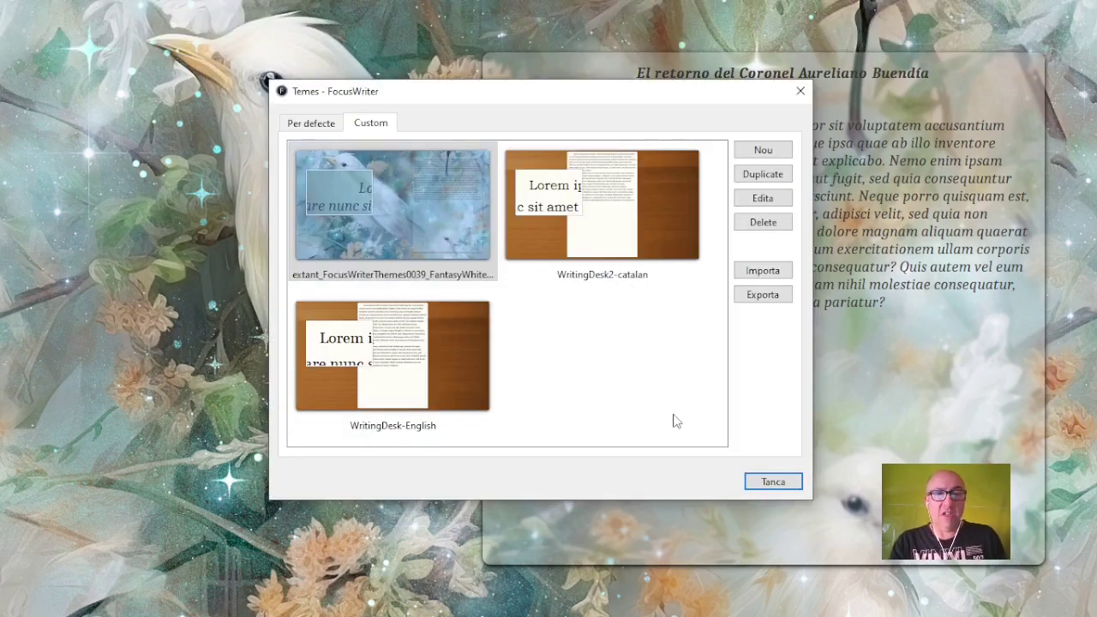
click(323, 124)
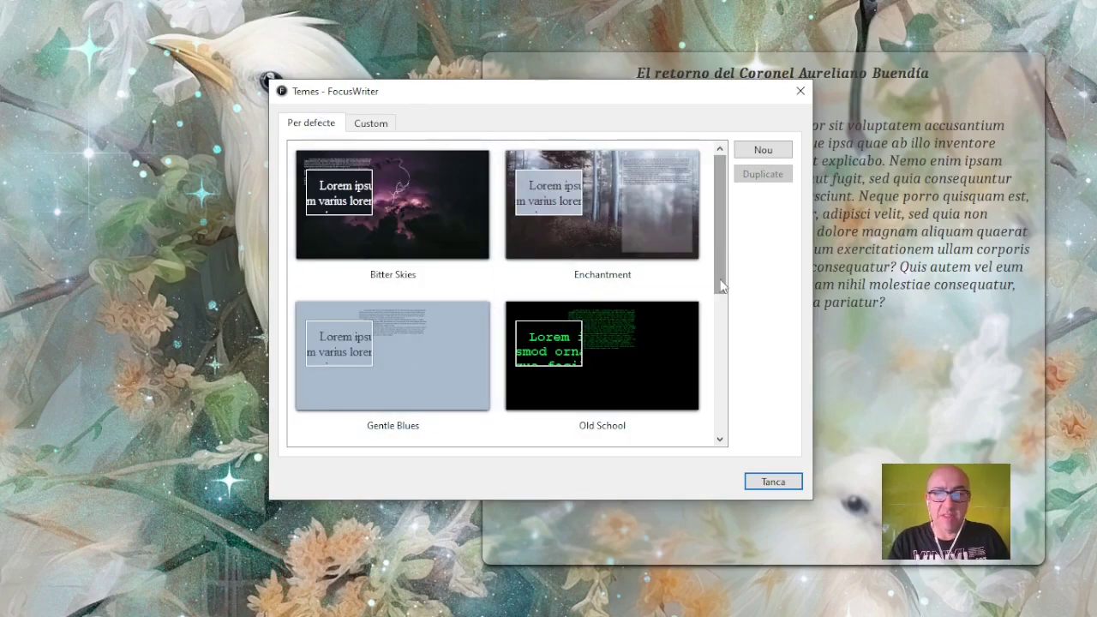
drag(722, 266, 724, 407)
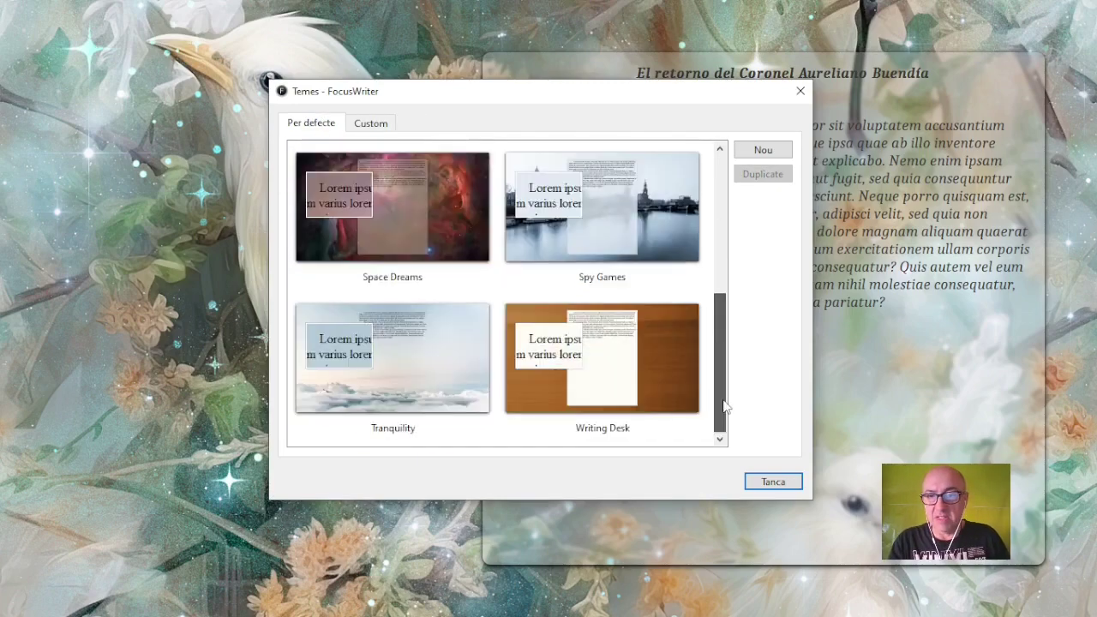
click(403, 398)
click(773, 481)
mouse_move(350, 8)
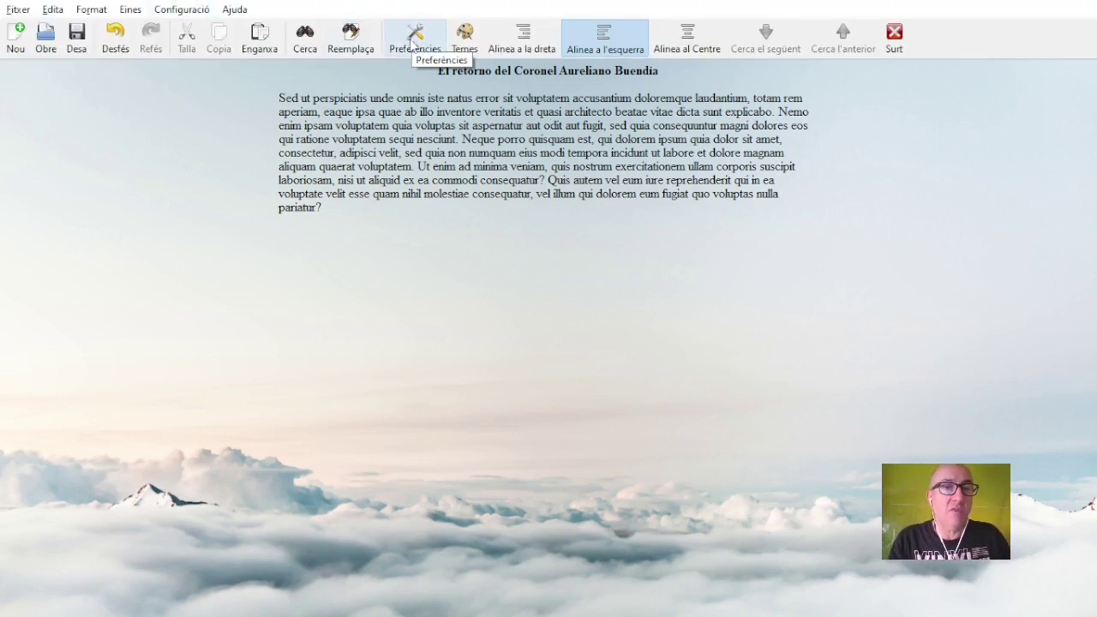
click(19, 10)
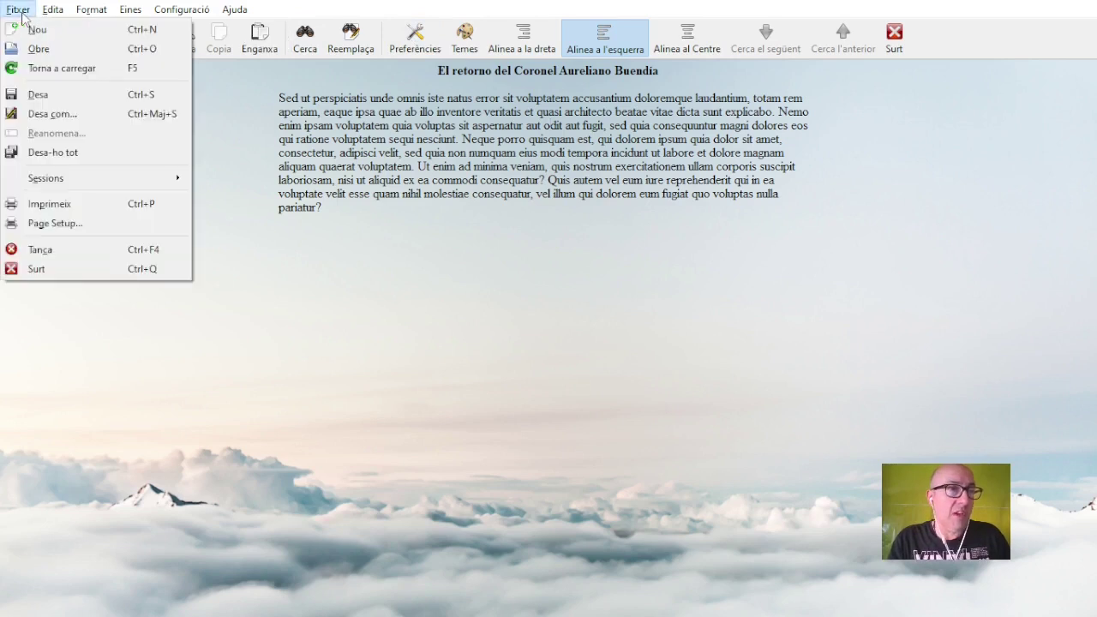
mouse_move(43, 11)
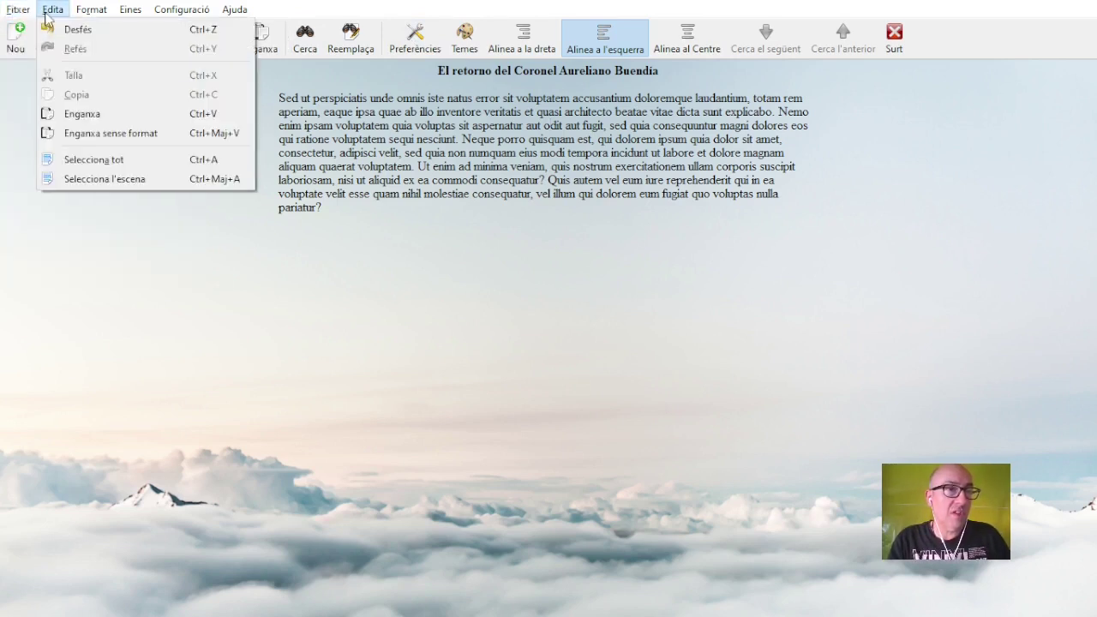
mouse_move(77, 12)
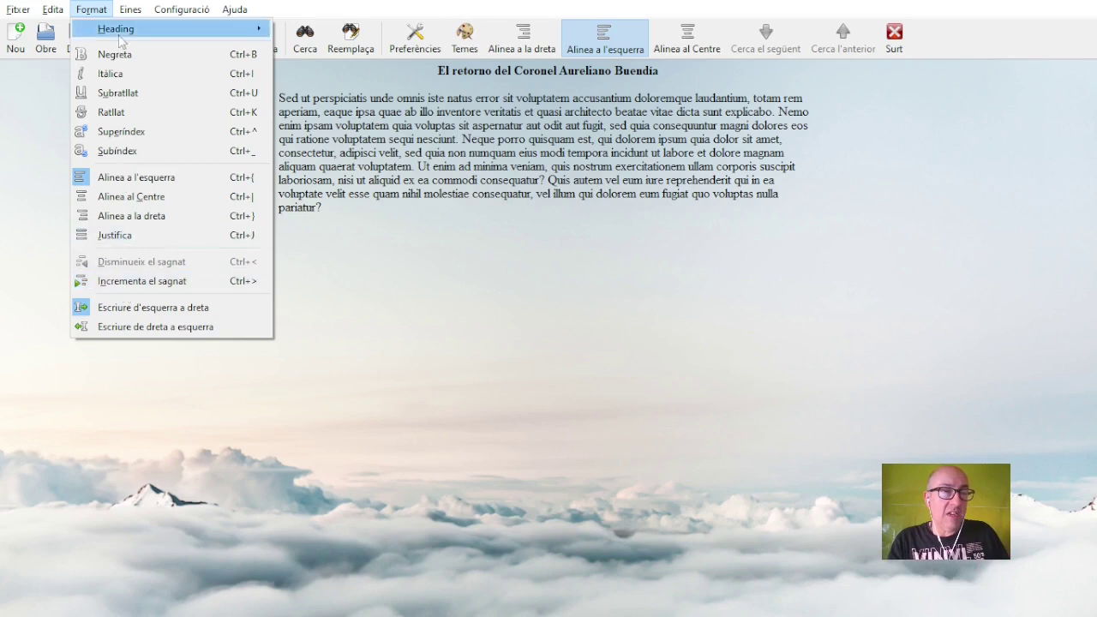
mouse_move(124, 14)
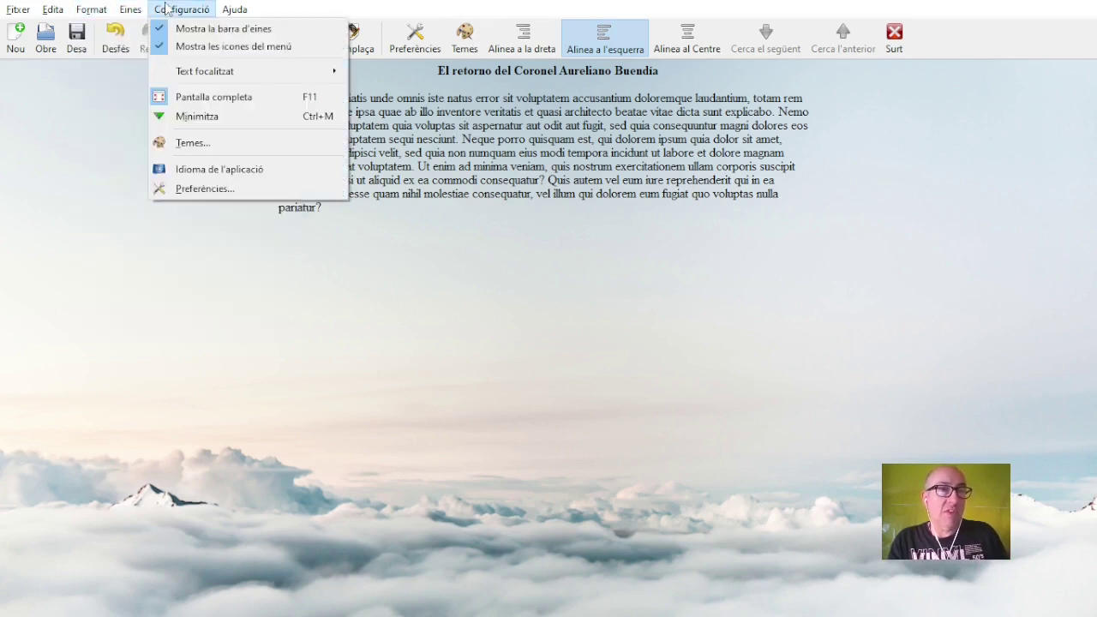
click(437, 455)
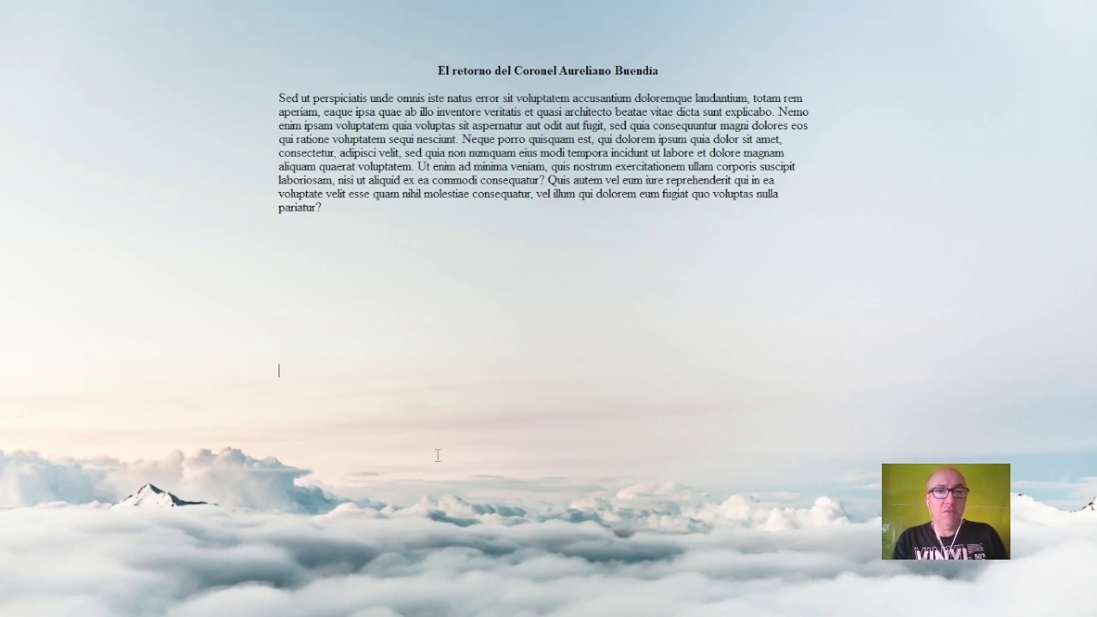
mouse_move(119, 613)
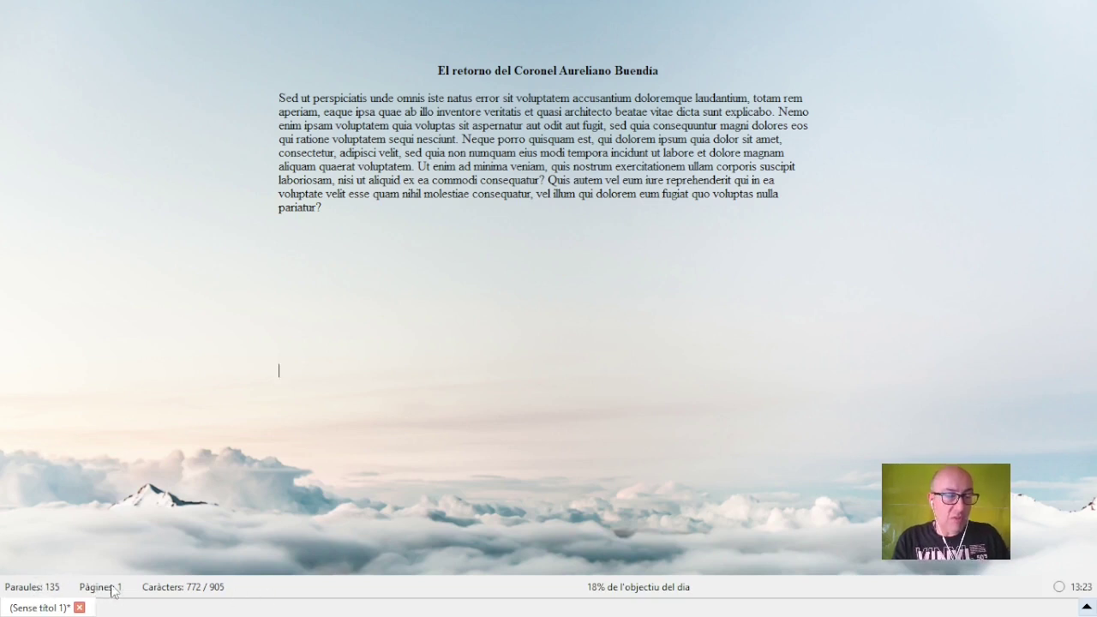
Step: Examine the general preferences for editing, scene divider, saving and user interface, and close them
mouse_move(410, 7)
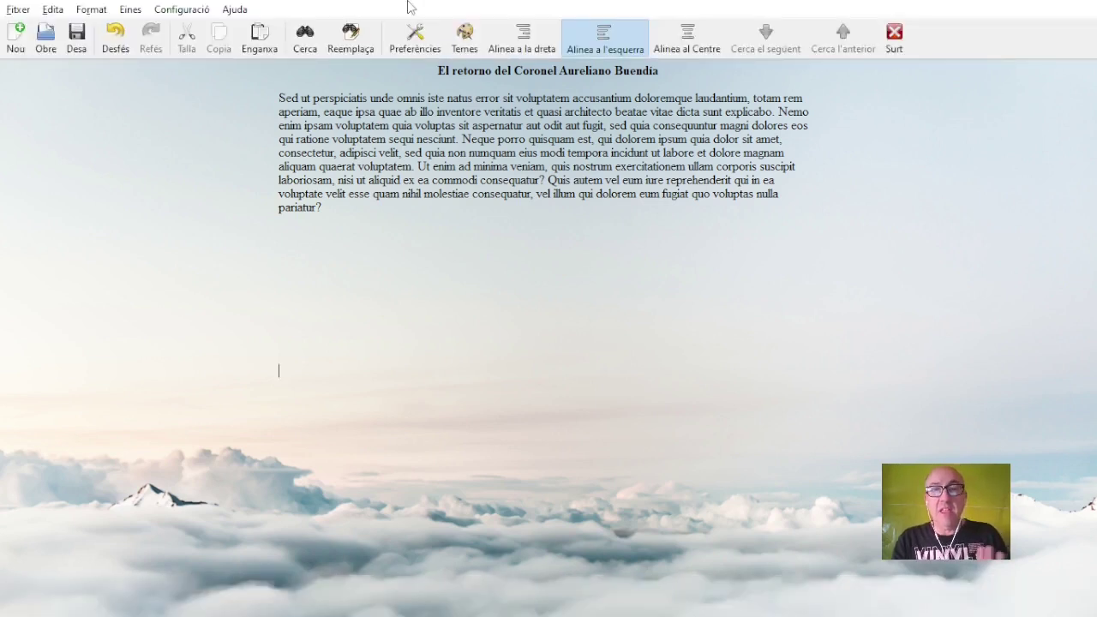
click(420, 41)
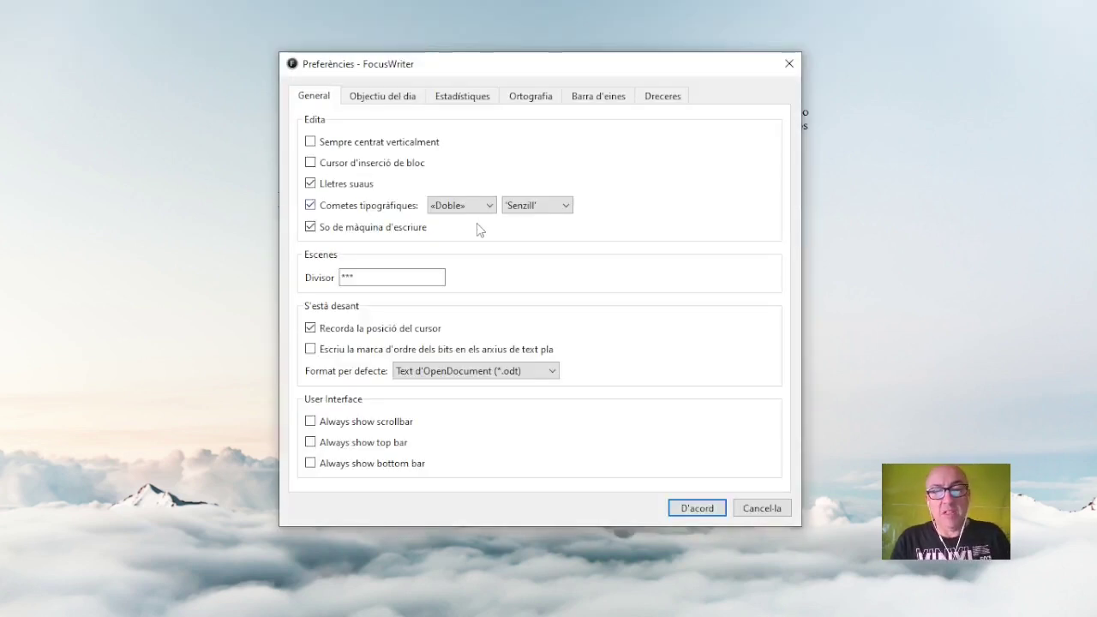
click(368, 277)
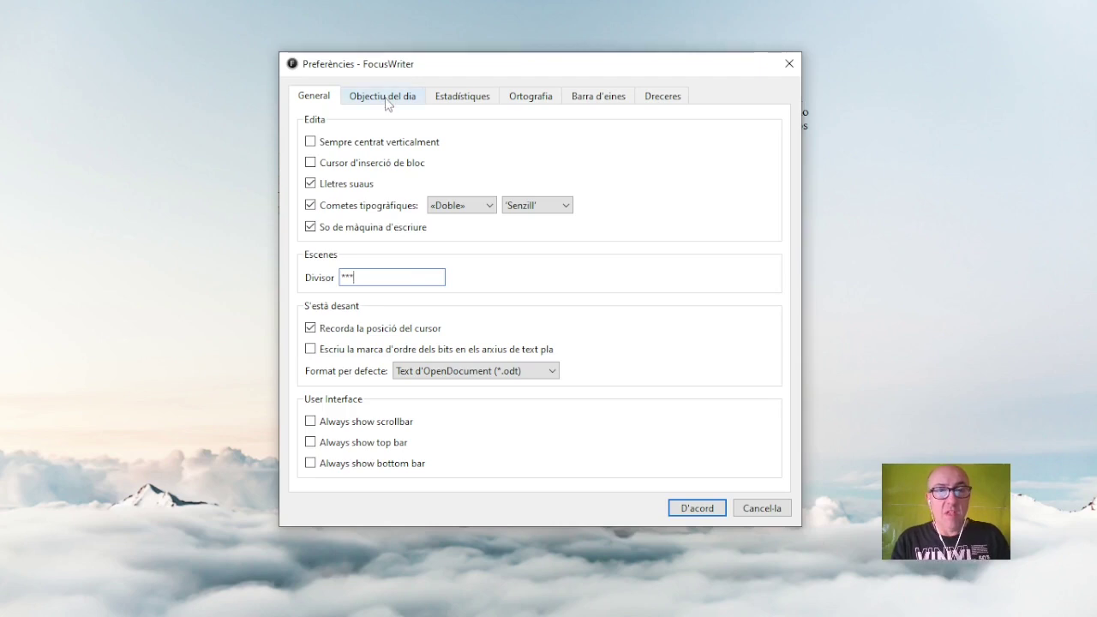
key(Return)
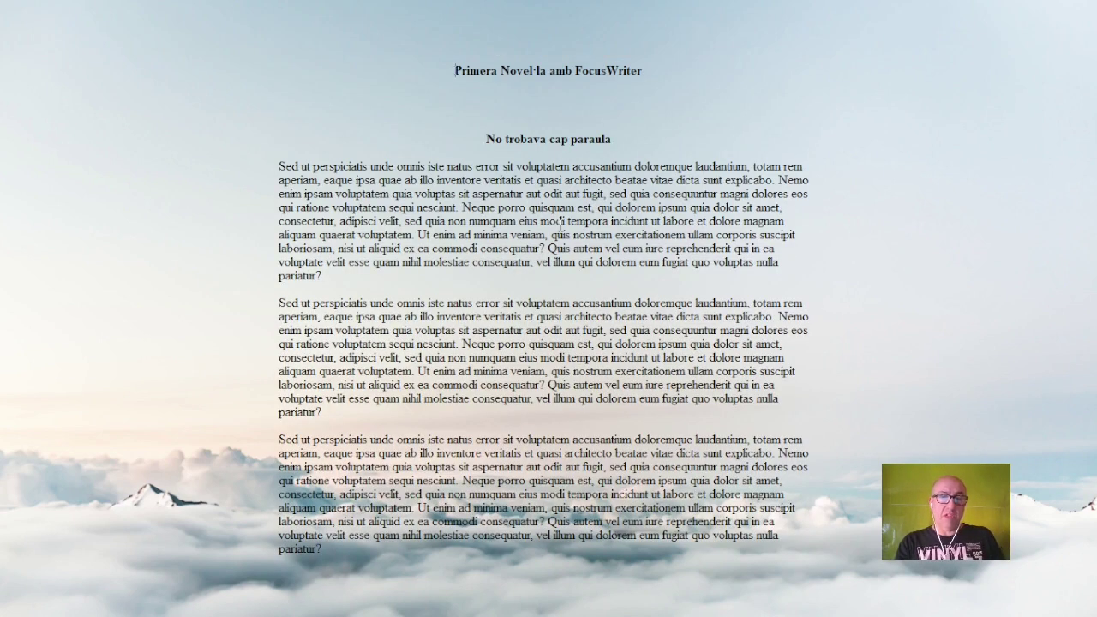
Step: Look over the text of "Primera Novel·la amb FocusWriter" and expand its scene list
scroll(559, 221, down, 10)
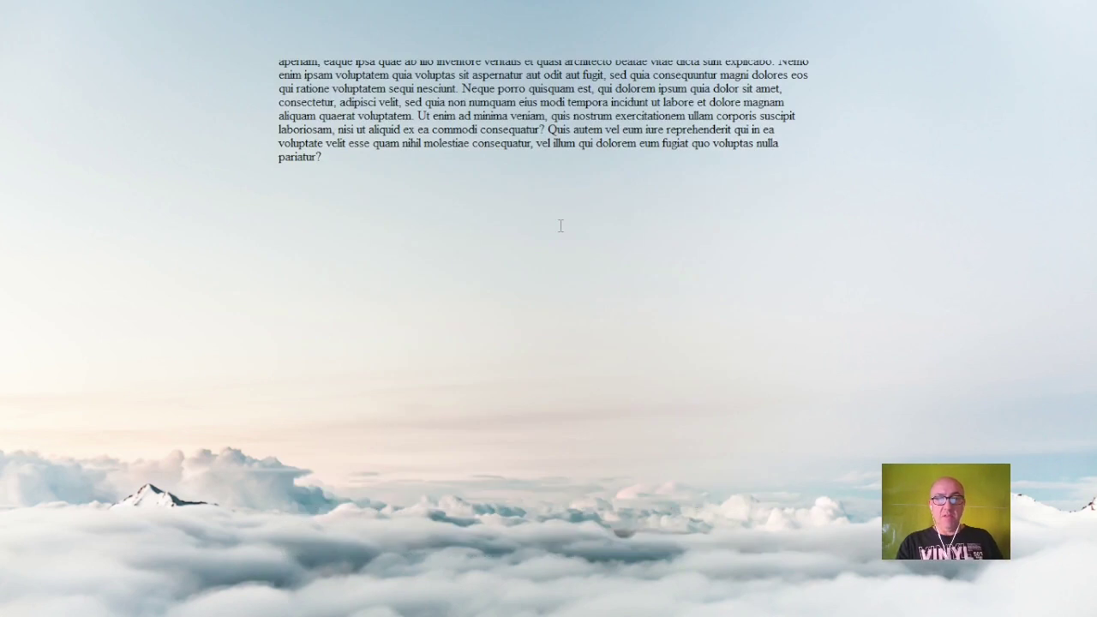
scroll(561, 225, up, 1)
scroll(561, 225, up, 9)
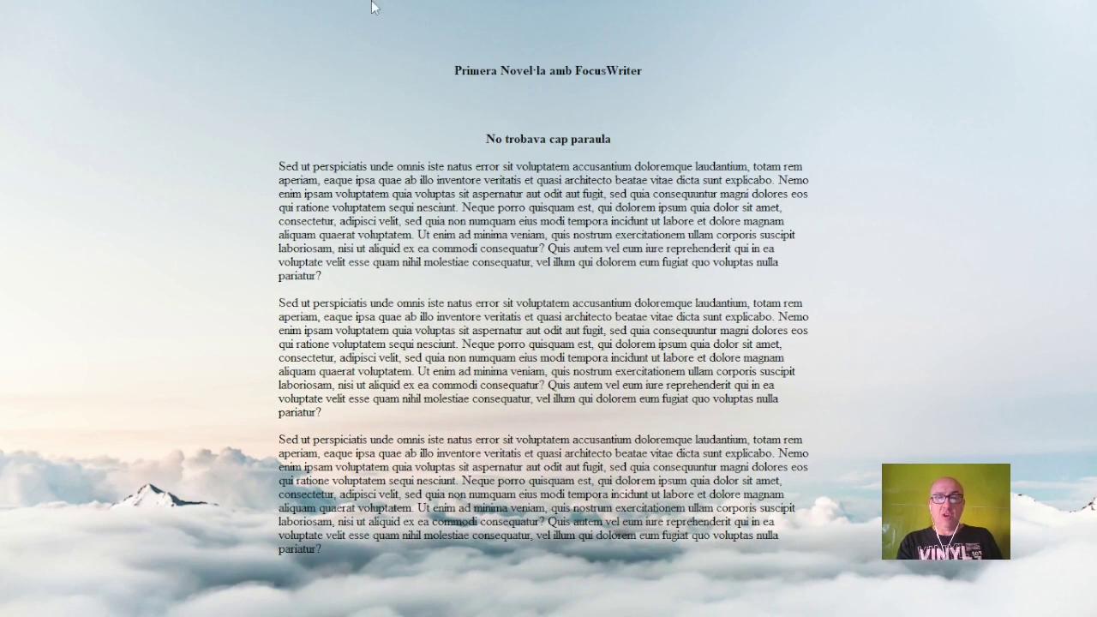
mouse_move(206, 7)
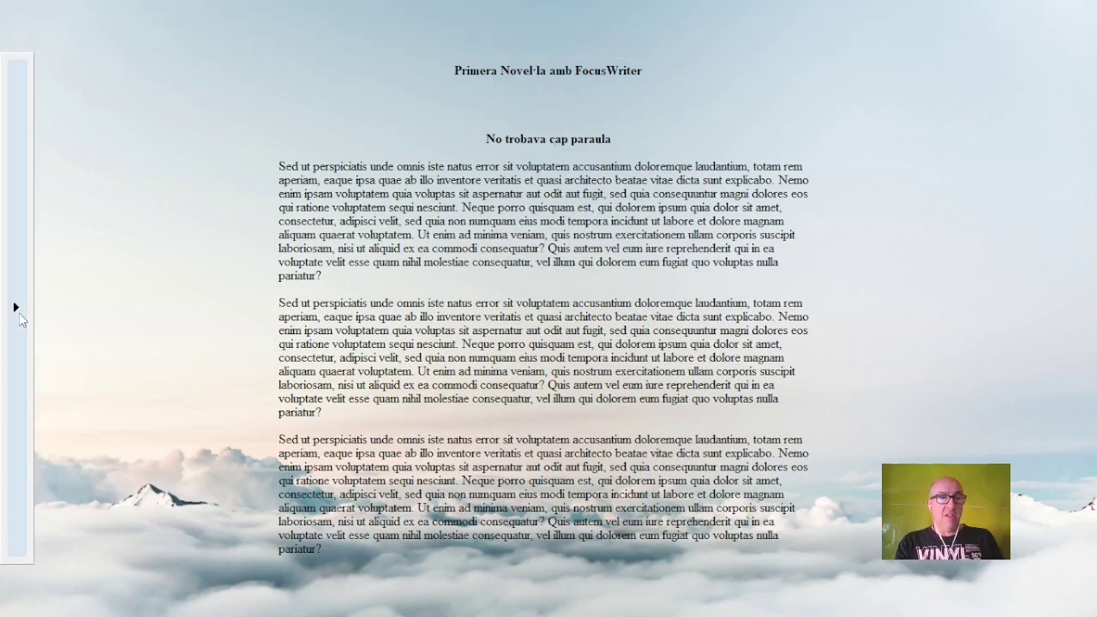
click(17, 308)
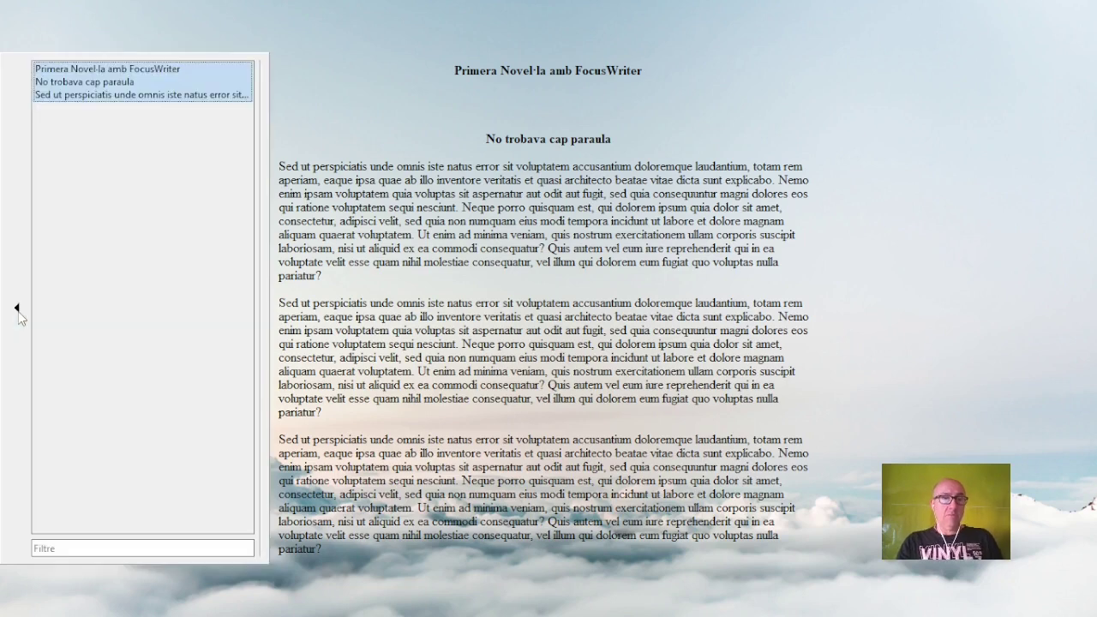
Step: Set the scene divider to "===" in the general preferences and accept the change
mouse_move(50, 75)
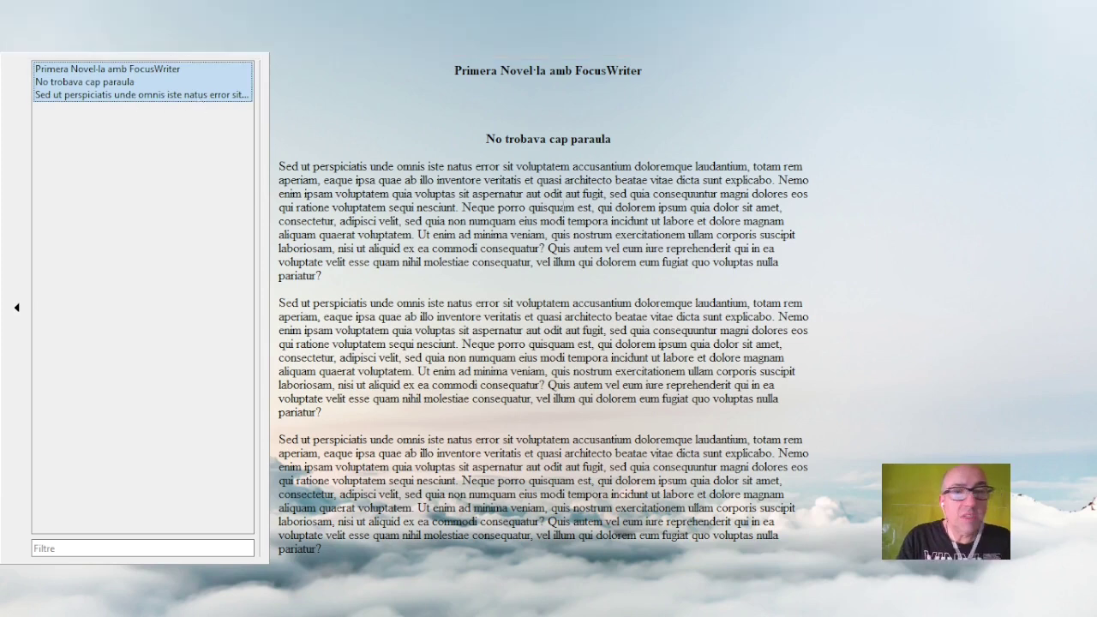
scroll(564, 206, down, 8)
scroll(564, 206, down, 8)
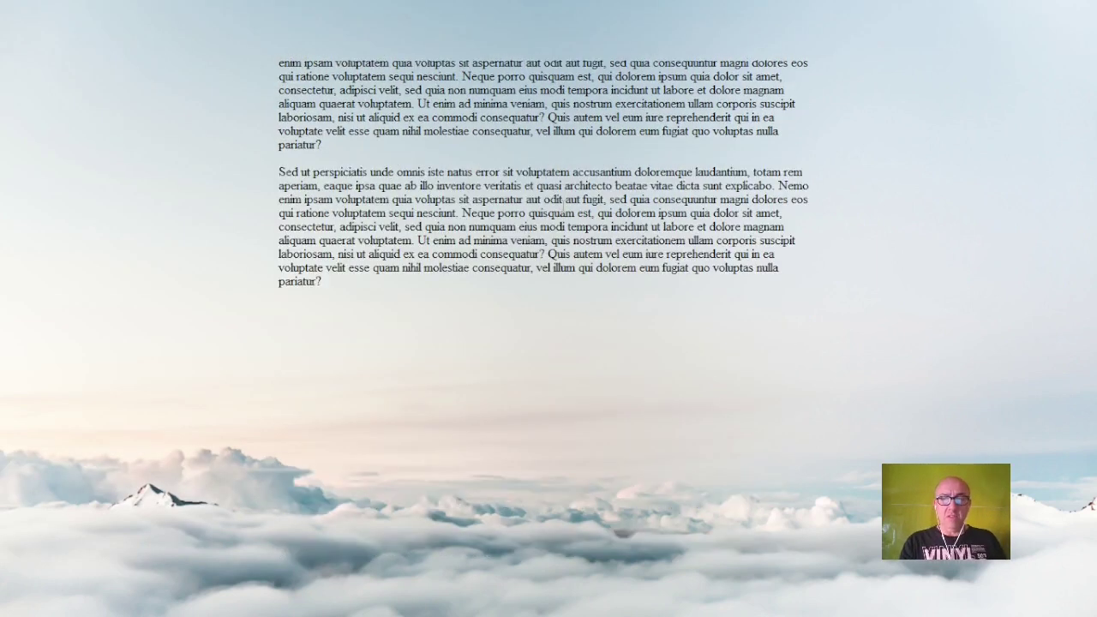
scroll(548, 257, up, 5)
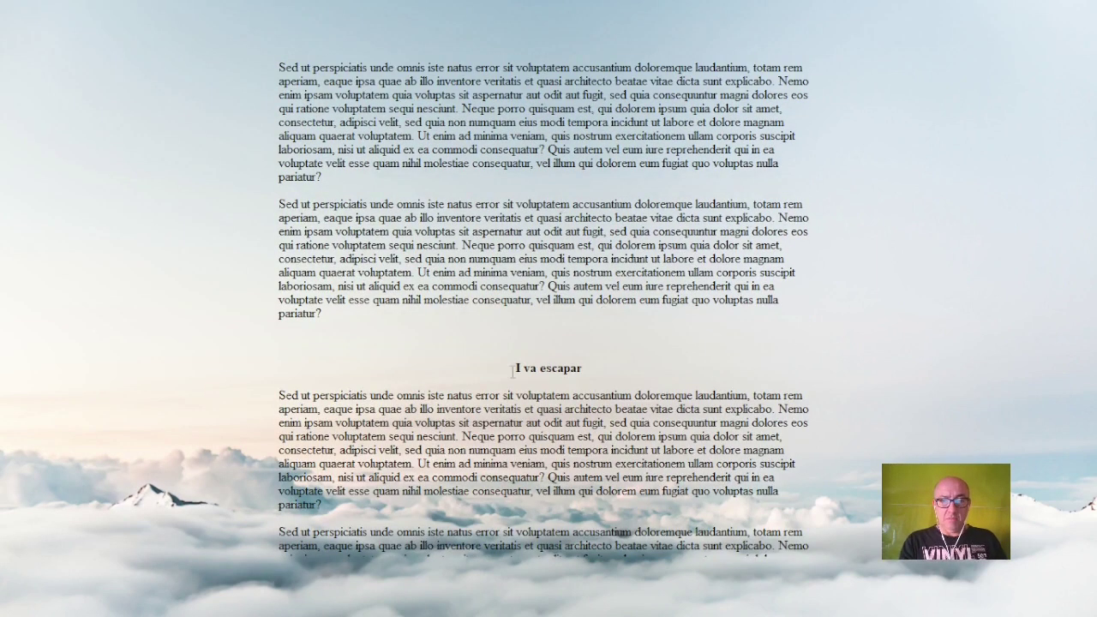
scroll(608, 374, up, 5)
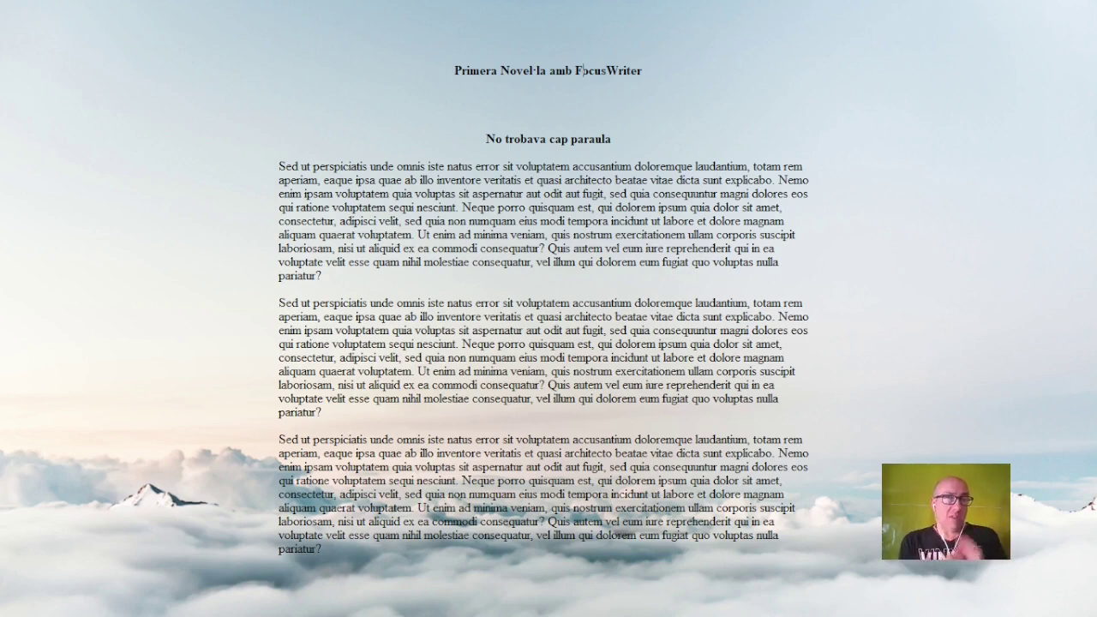
mouse_move(407, 7)
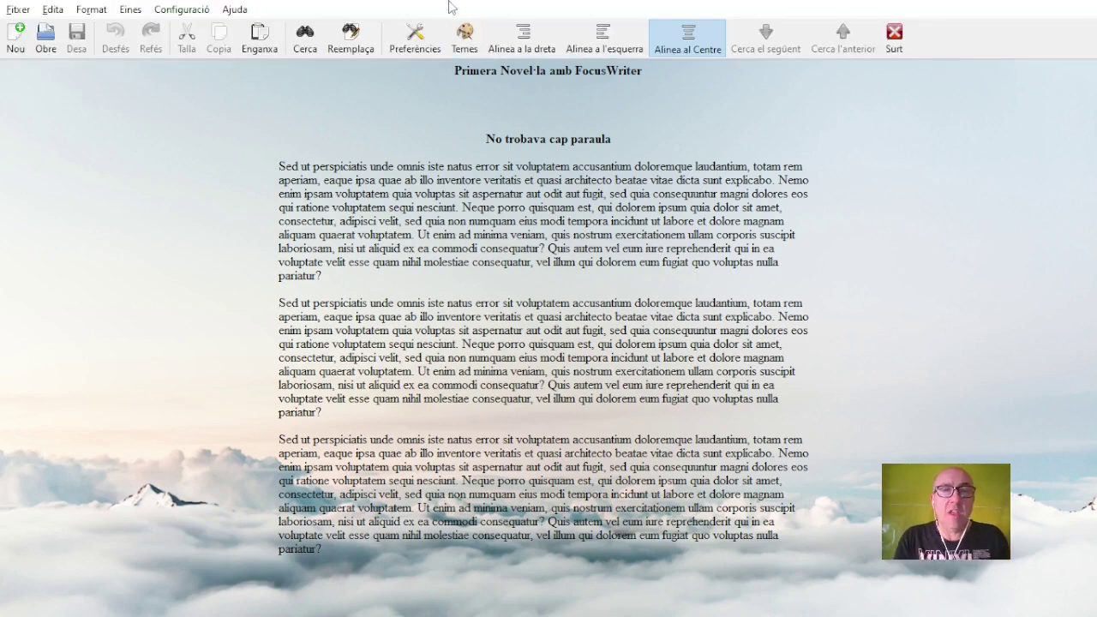
click(421, 36)
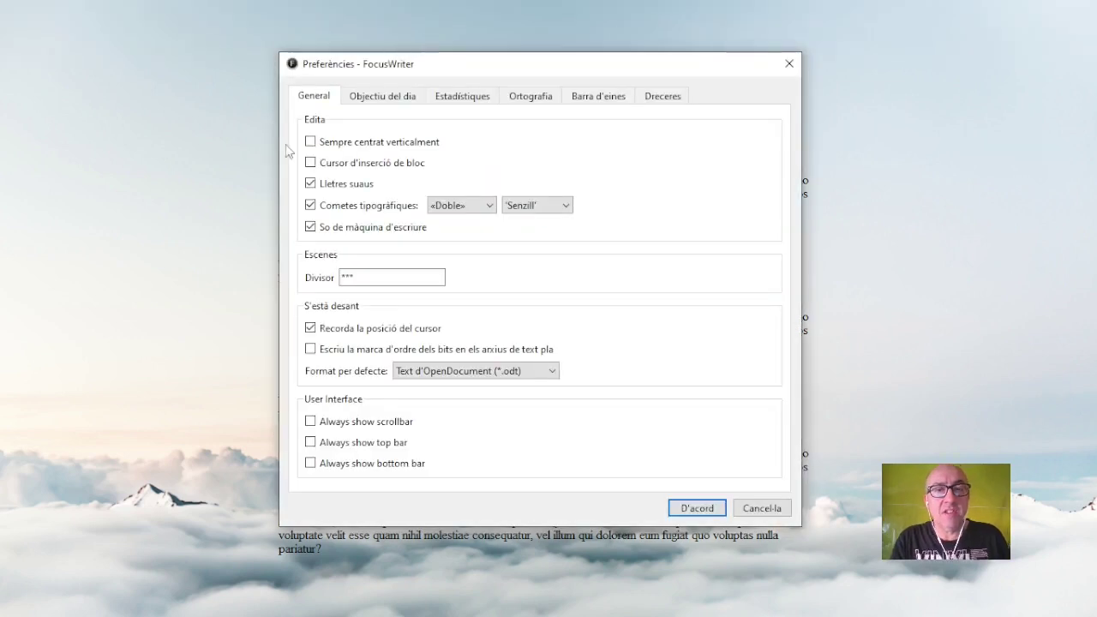
click(380, 274)
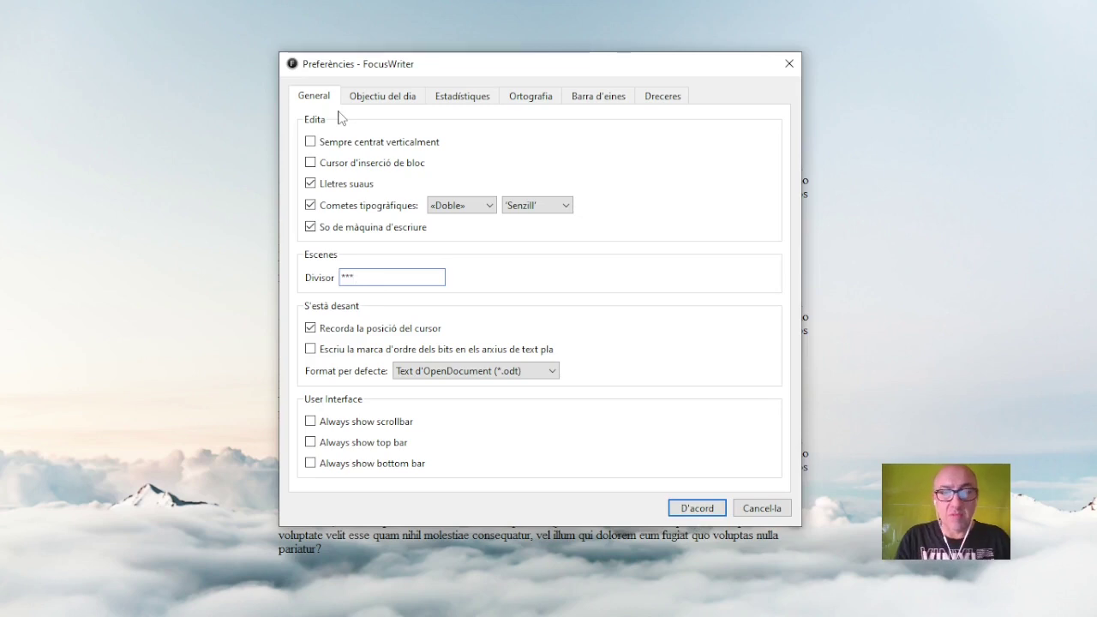
key(ctrl+a)
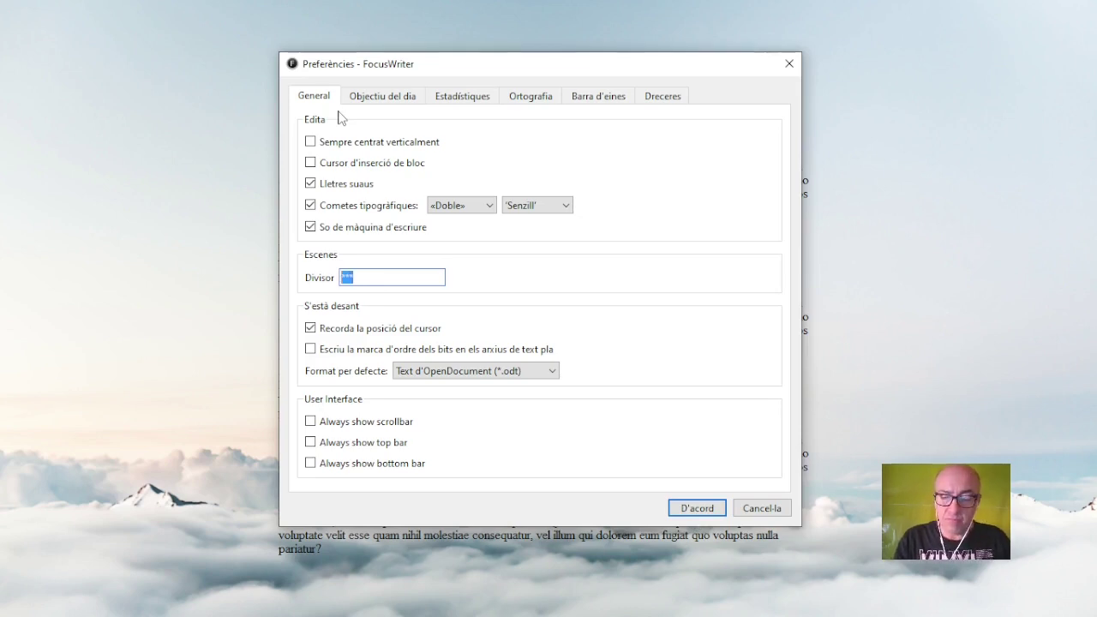
text(===)
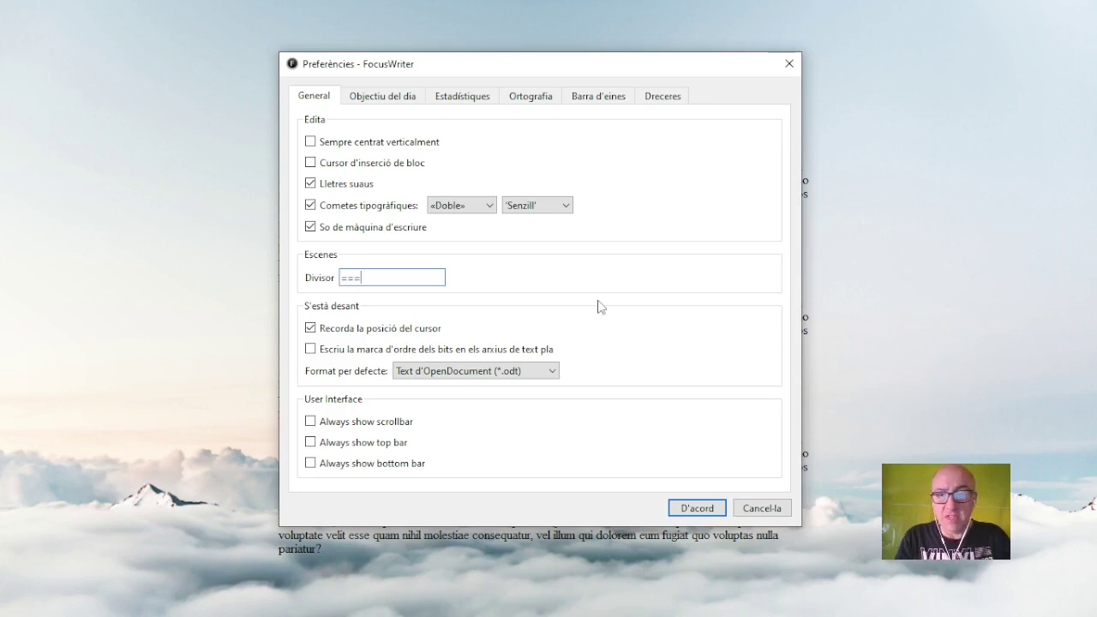
click(710, 513)
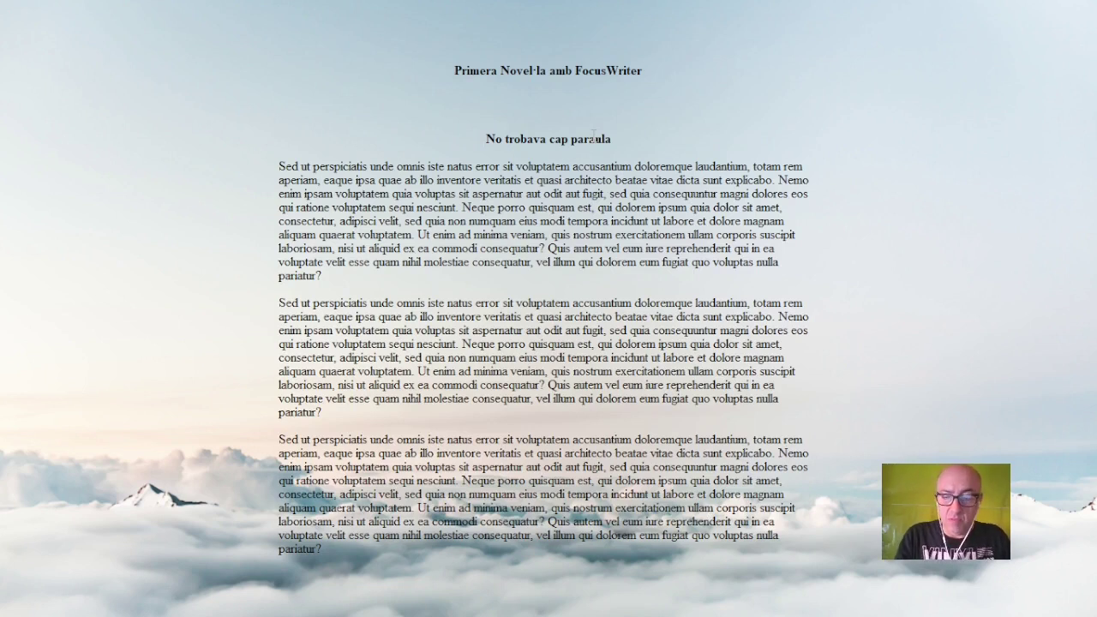
Step: Insert a "===" scene divider above the headings "No trobava cap paraula" and "I va escapar"
text(===)
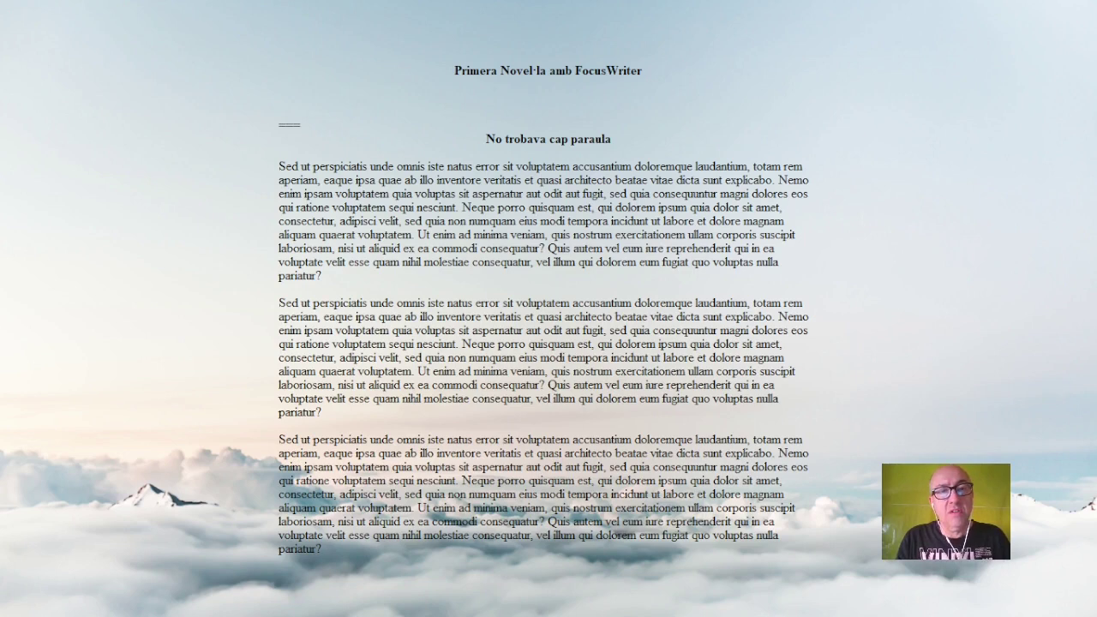
key(Page_Down)
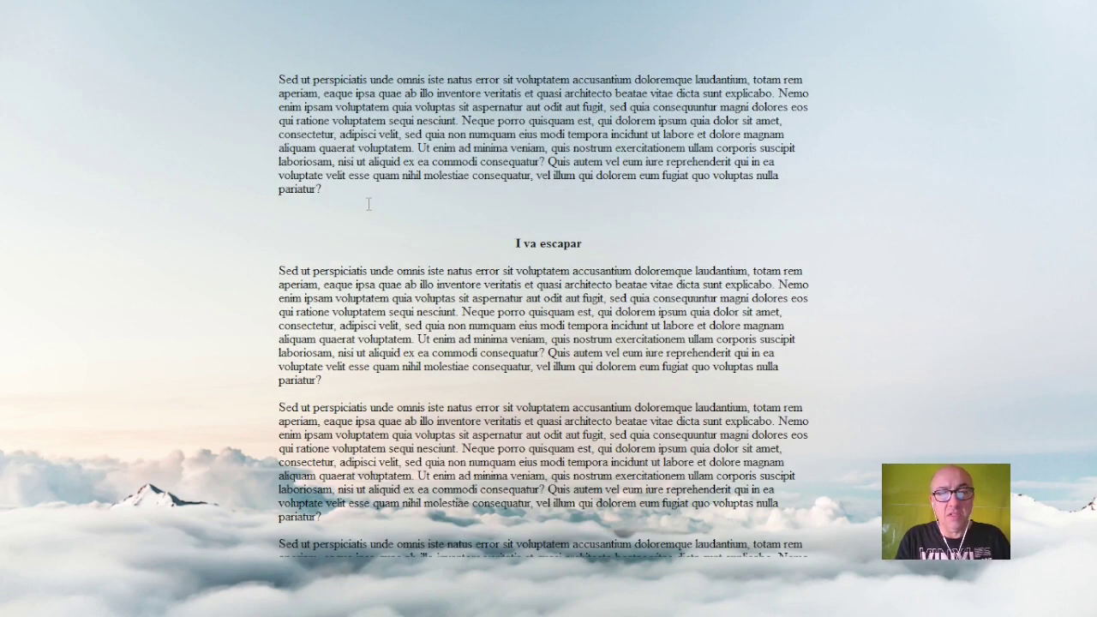
key(Return)
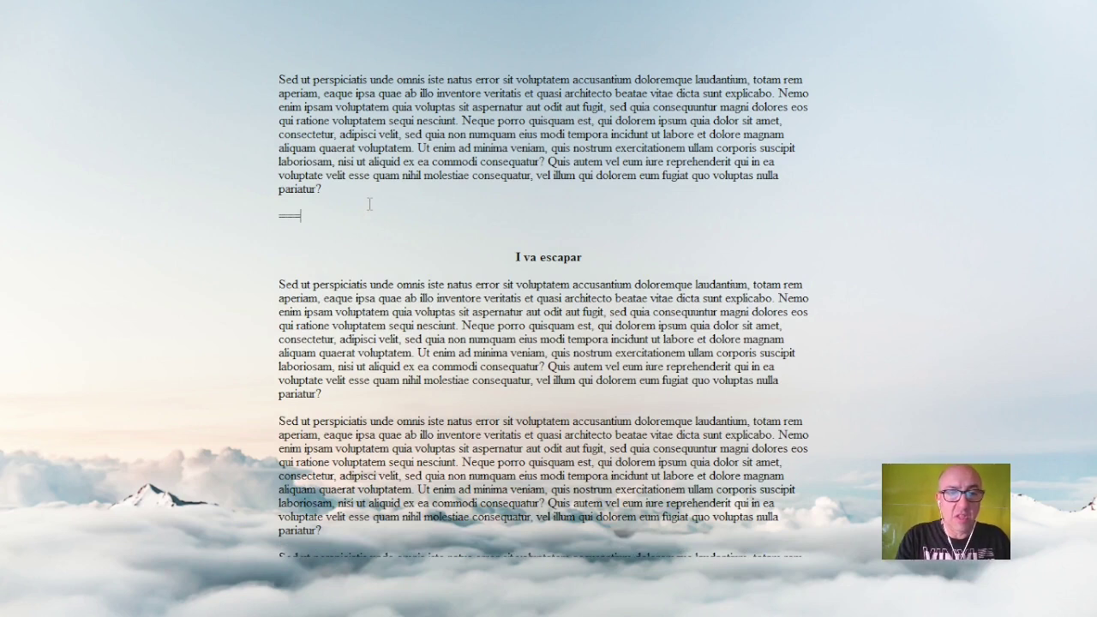
text(===)
key(Return)
key(Page_Down)
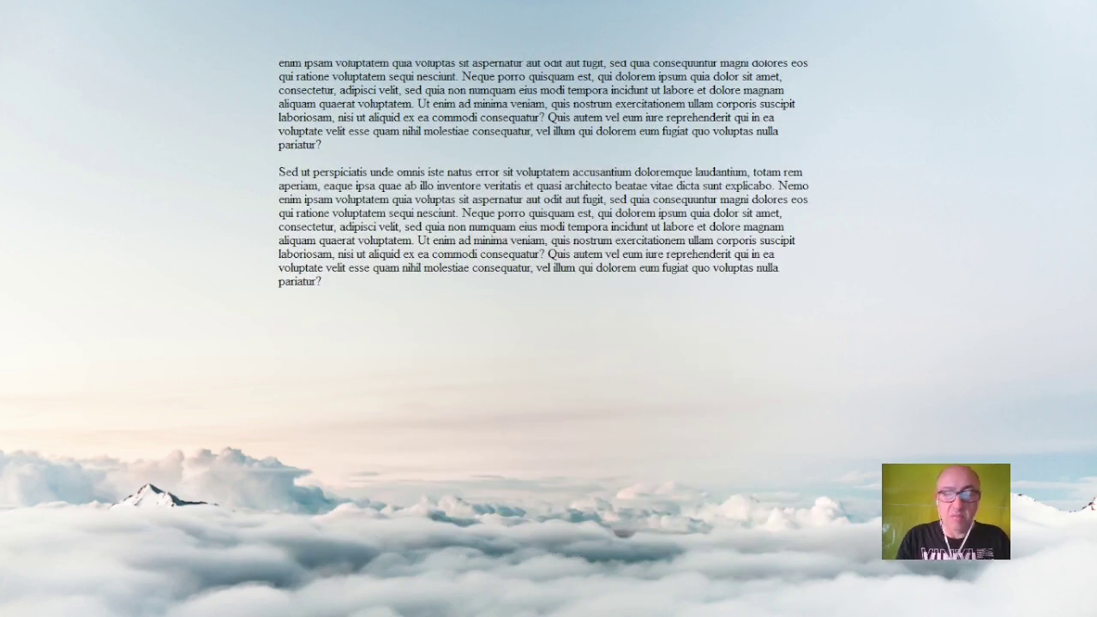
Step: Expand the scene list from the document's start and examine the "No trobava cap paraula" and "I va escapar" scenes
key(ctrl+Home)
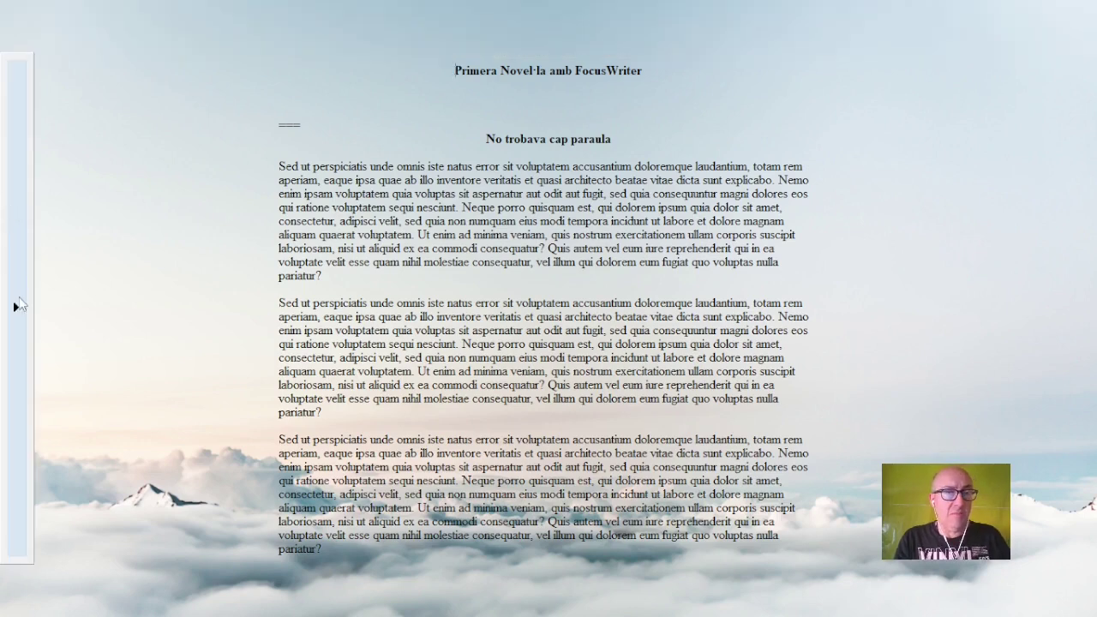
click(17, 306)
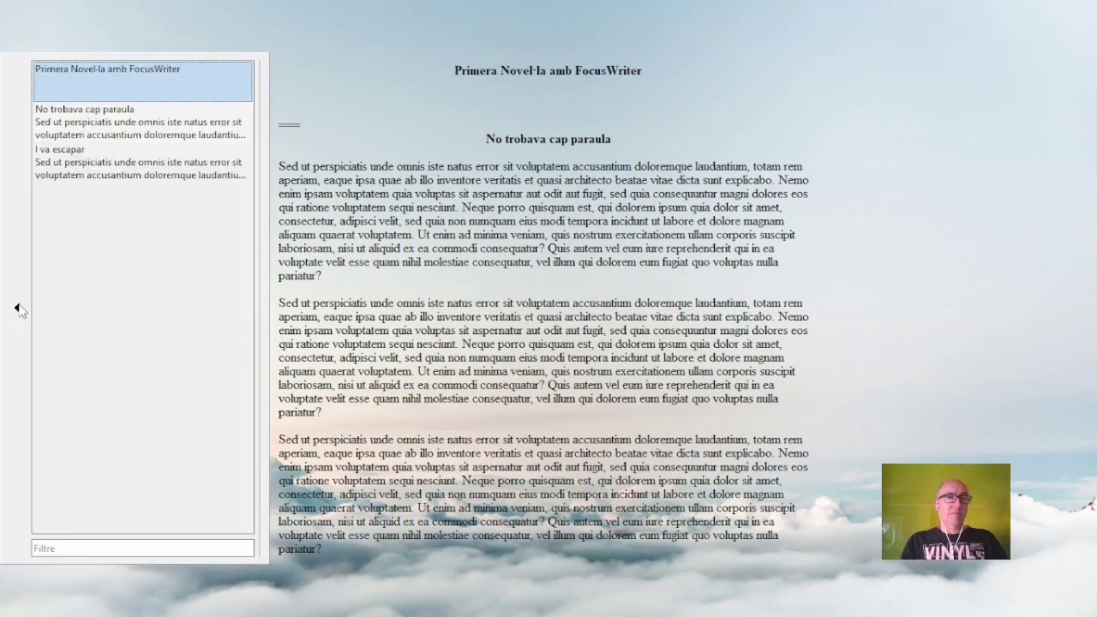
click(118, 120)
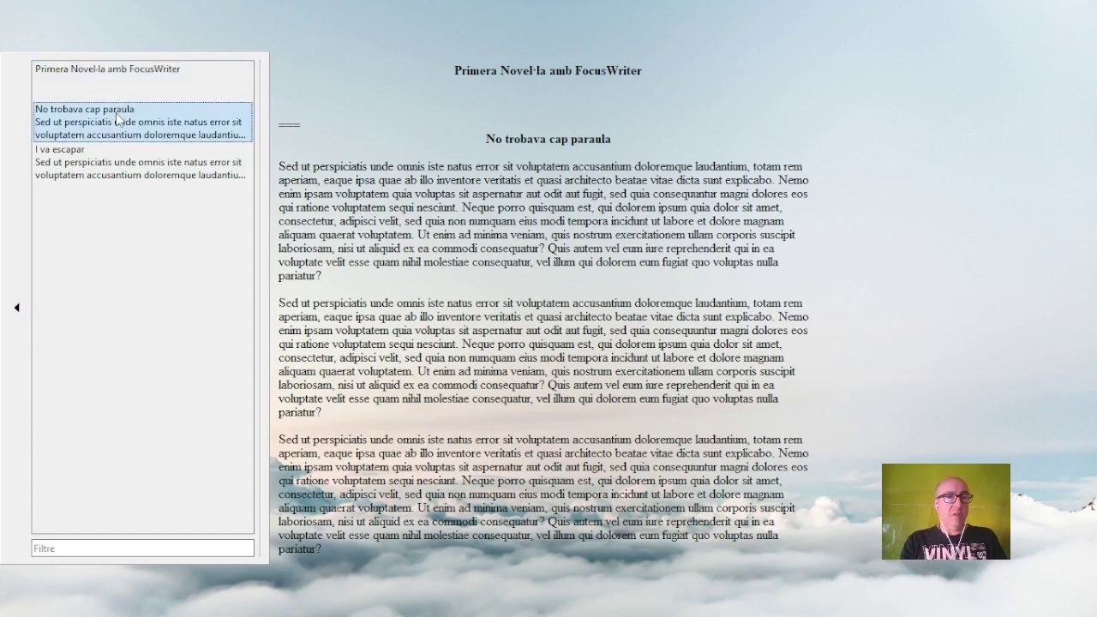
click(99, 161)
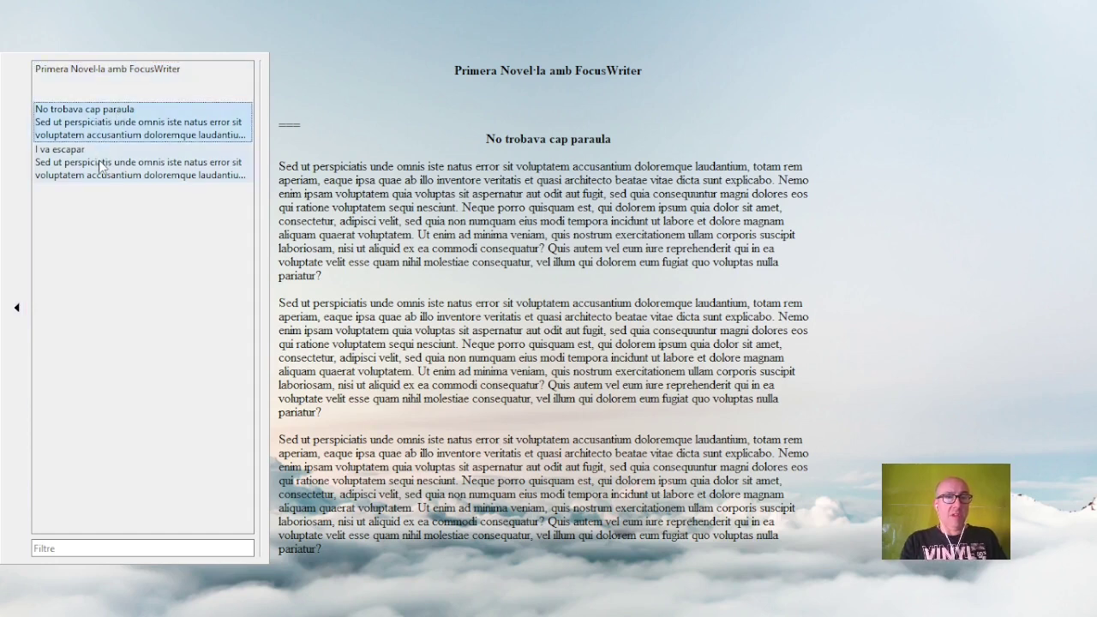
click(118, 117)
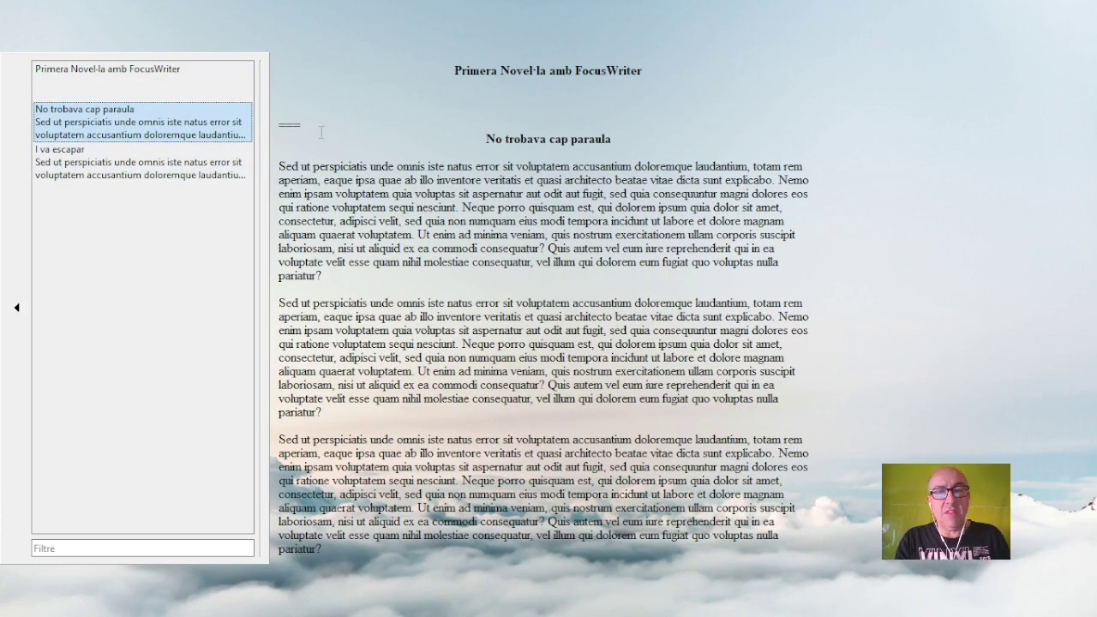
Step: Add a blank line below the headings "No trobava cap paraula" and "I va escapar", using the scene list to reach the second one
click(637, 141)
key(Return)
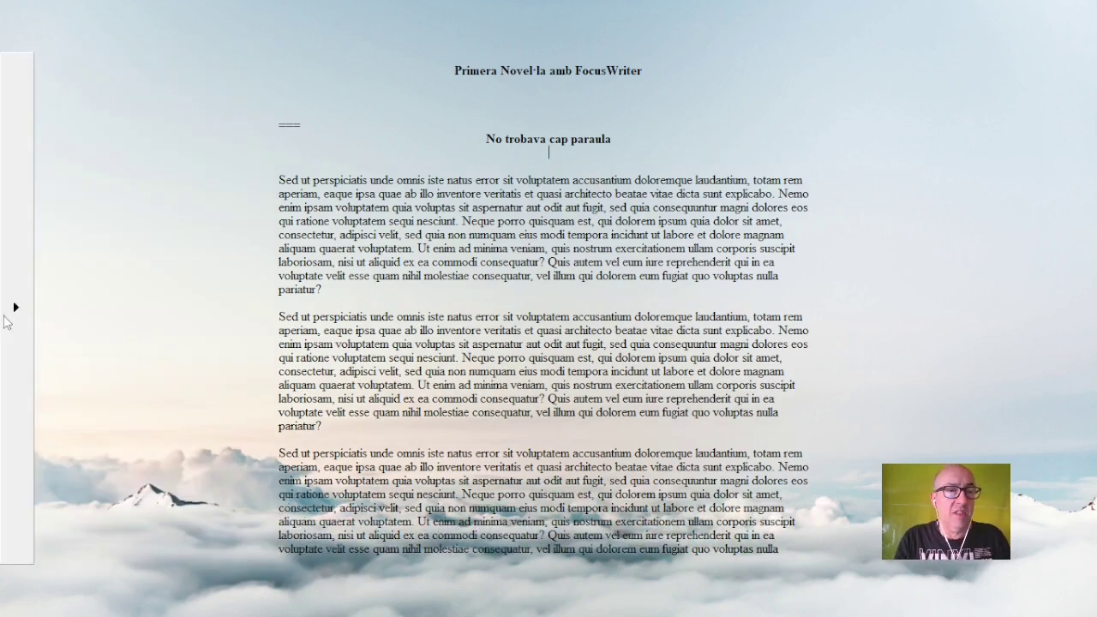
click(8, 311)
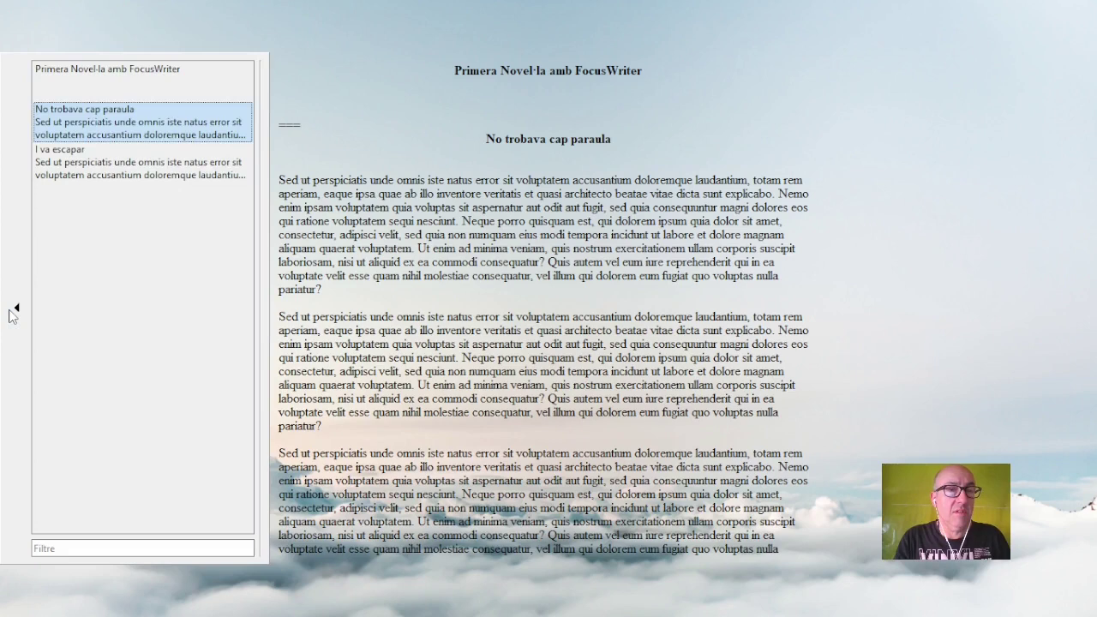
click(180, 158)
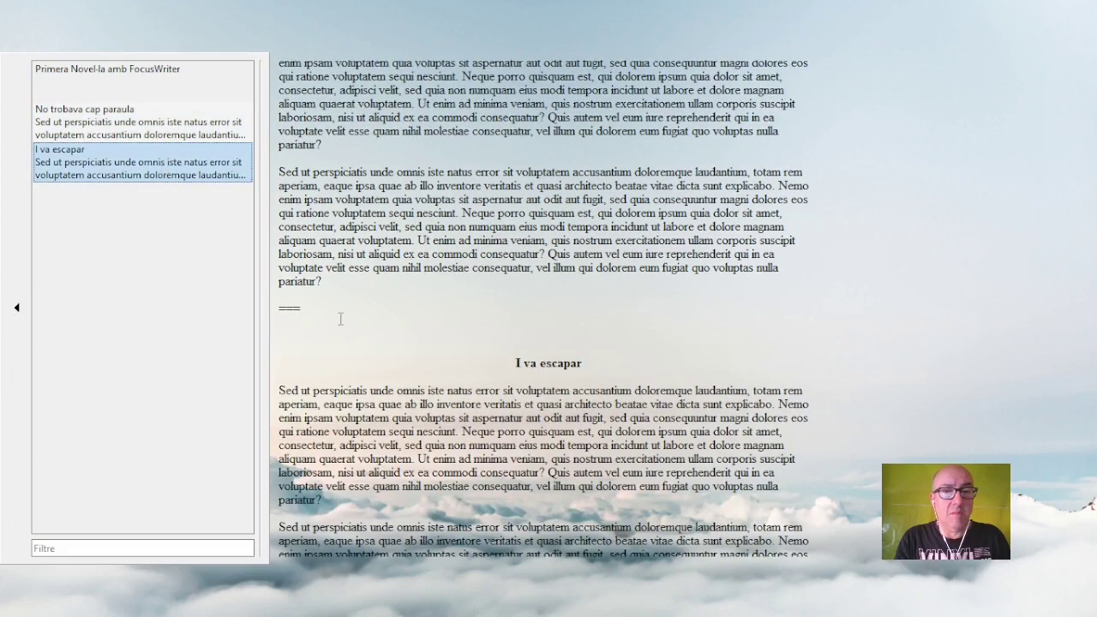
key(Return)
click(17, 310)
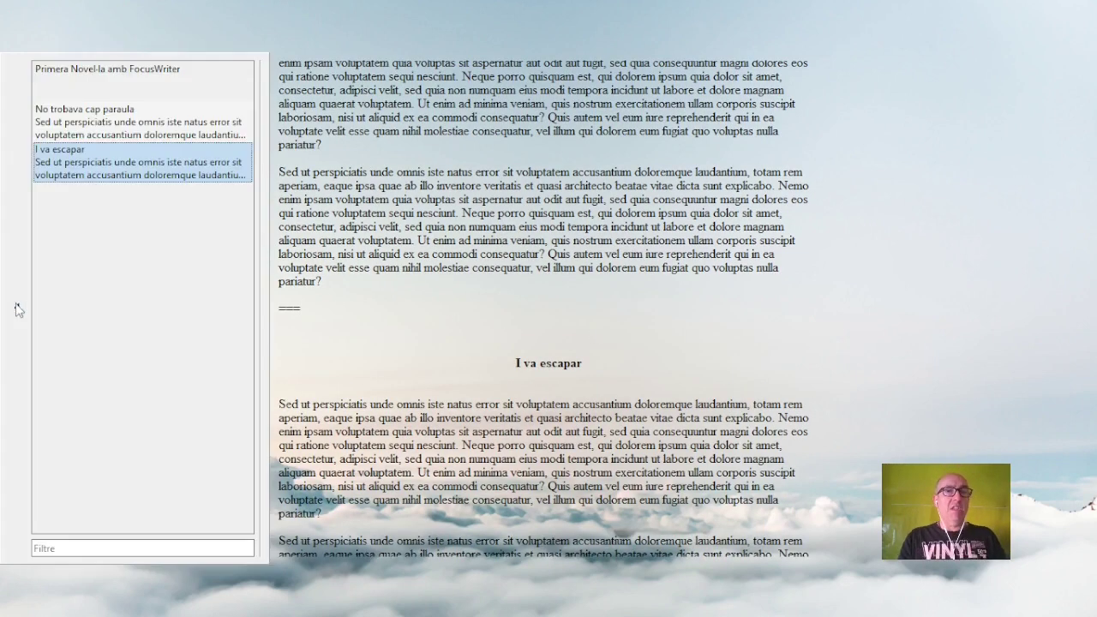
click(128, 111)
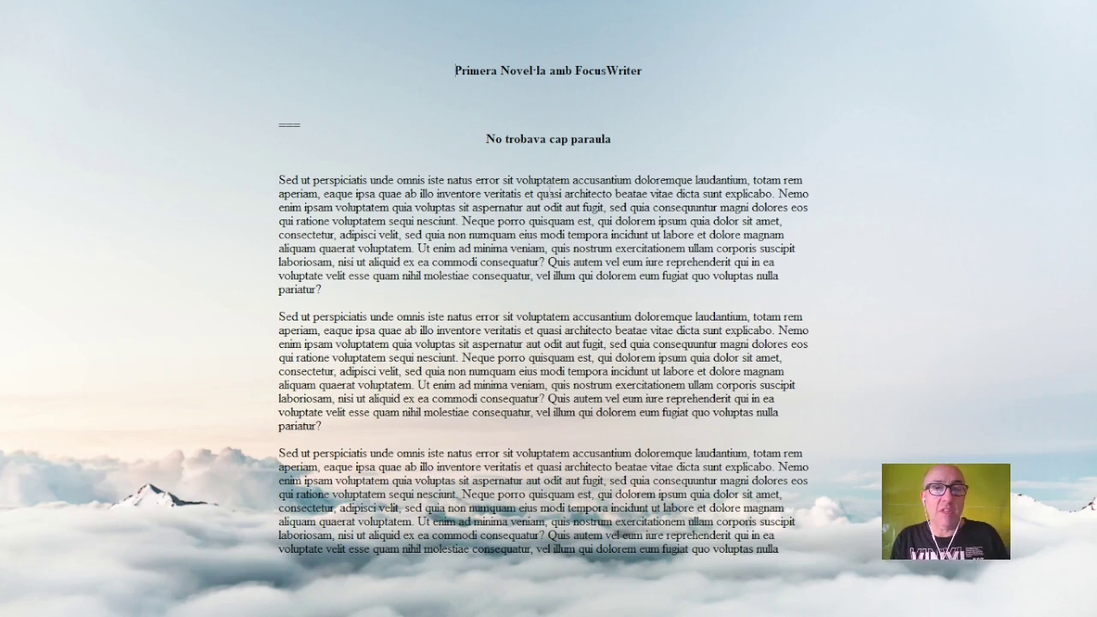
Step: Examine the preferences for the daily goal, statistics and spelling, including the available dictionary languages
mouse_move(540, 7)
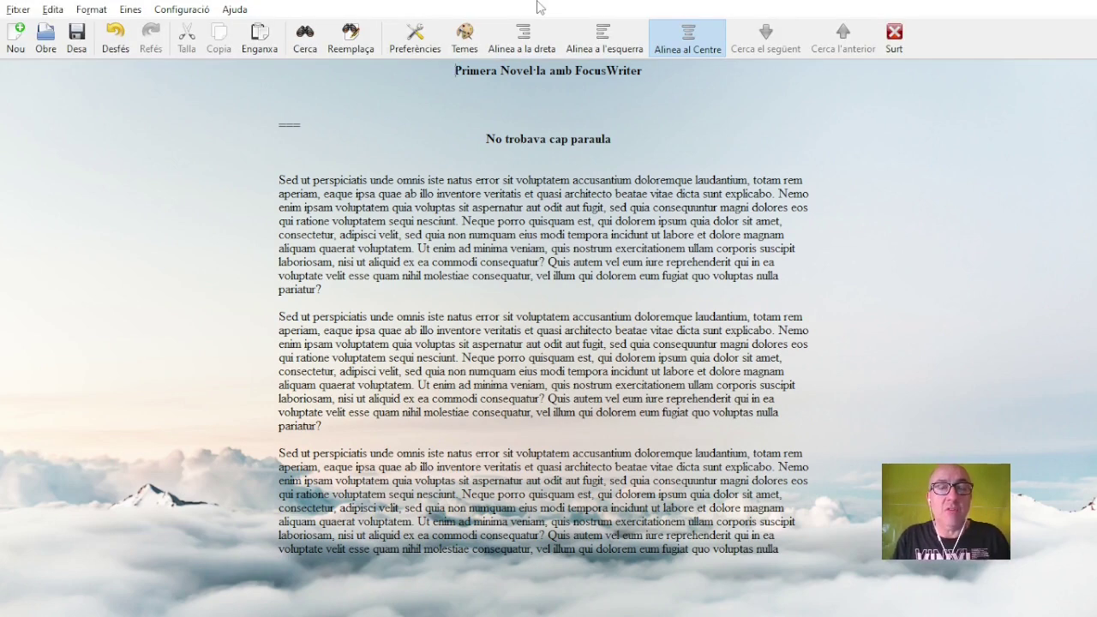
click(424, 41)
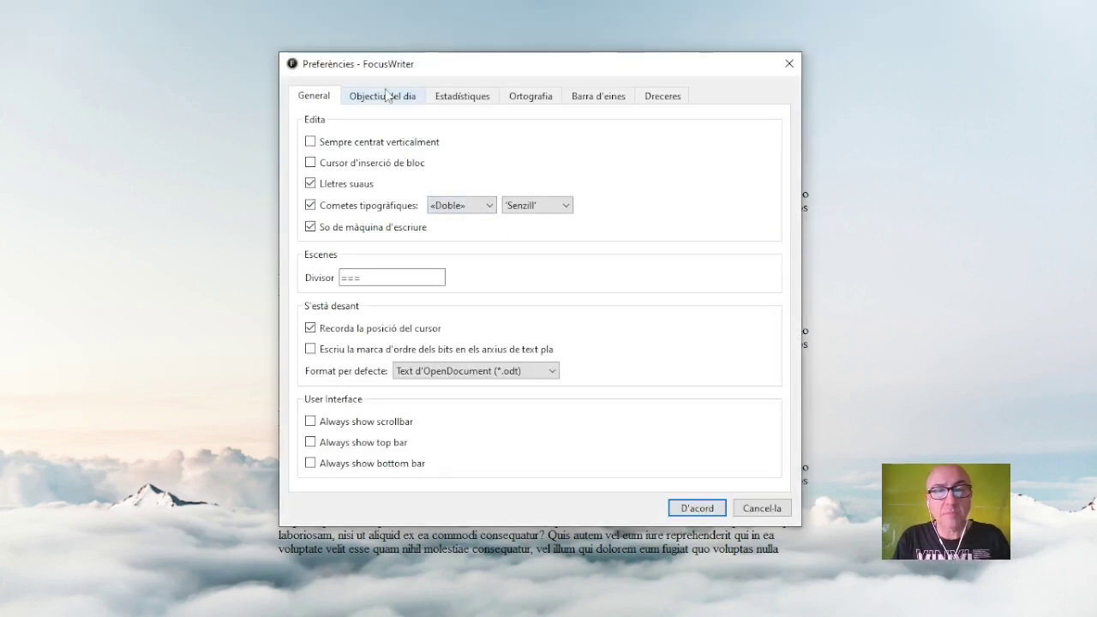
click(387, 95)
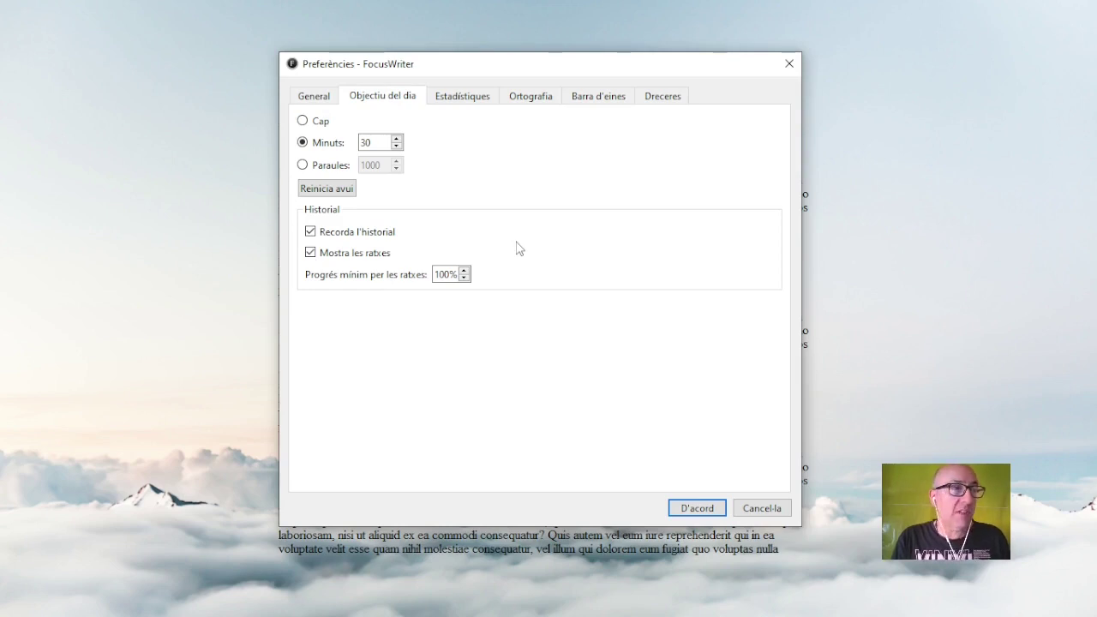
click(457, 101)
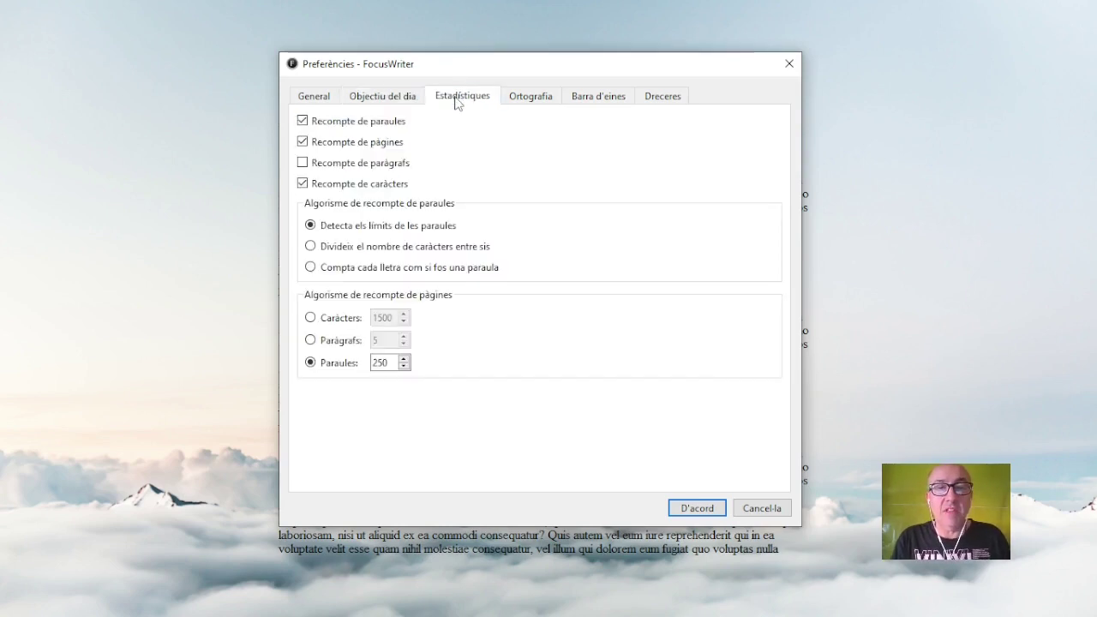
click(535, 97)
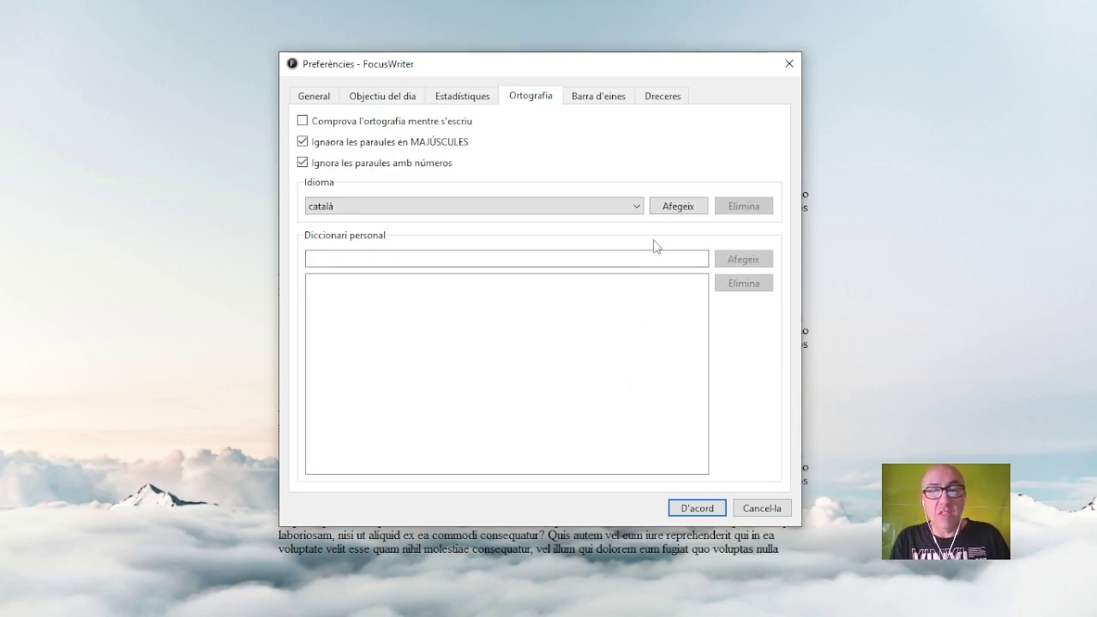
click(637, 208)
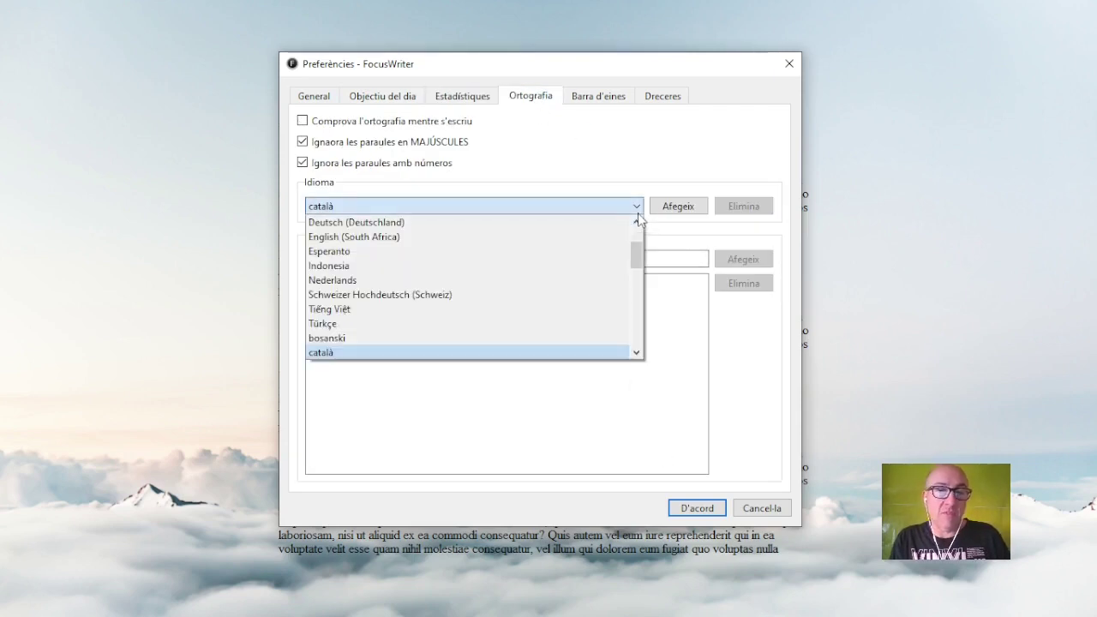
click(619, 202)
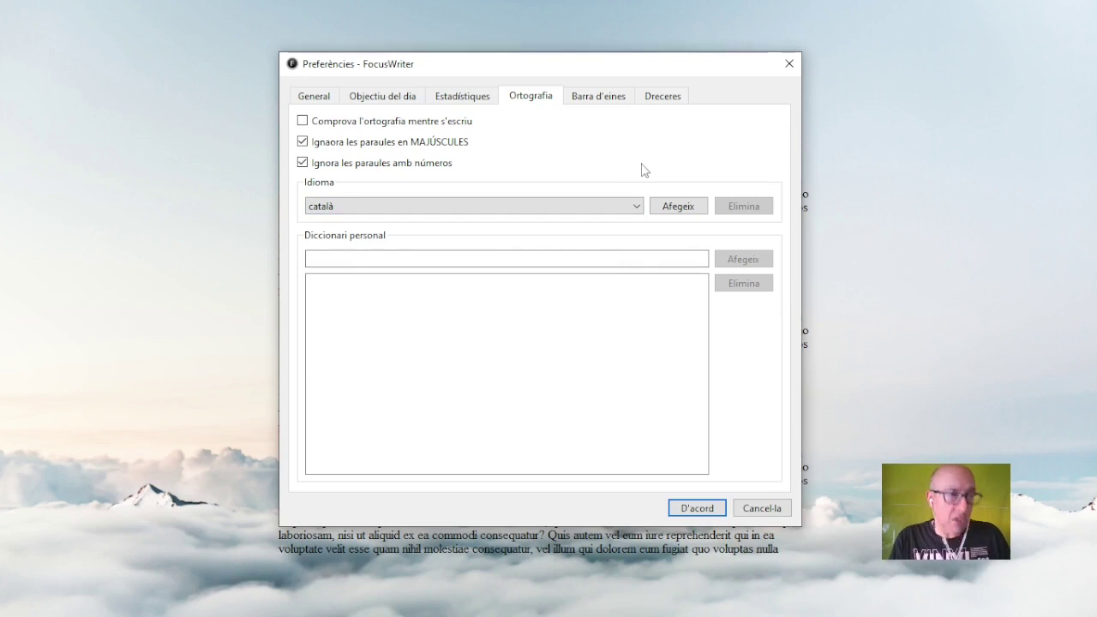
Step: Look over the toolbar and keyboard shortcut preferences, return to the general ones and close the preferences
click(599, 96)
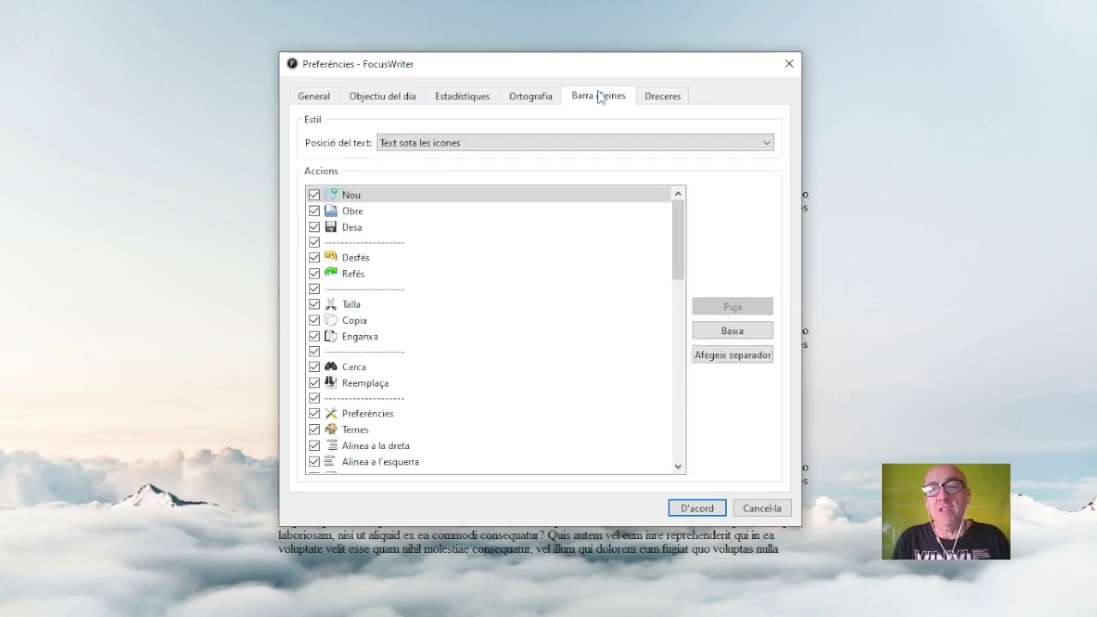
drag(680, 220, 676, 191)
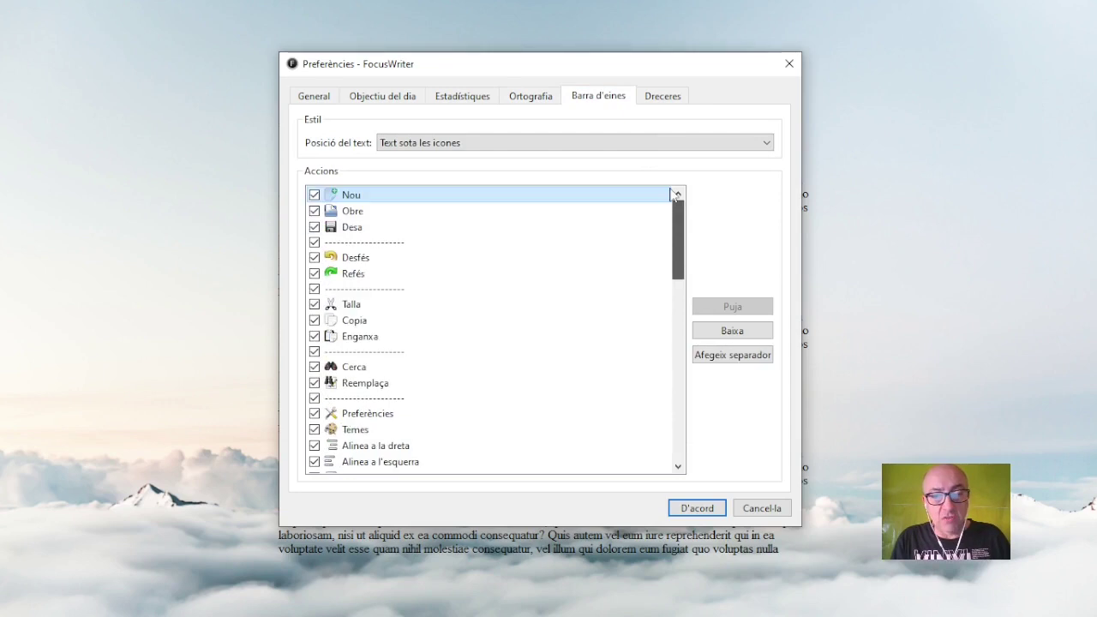
click(663, 96)
click(600, 96)
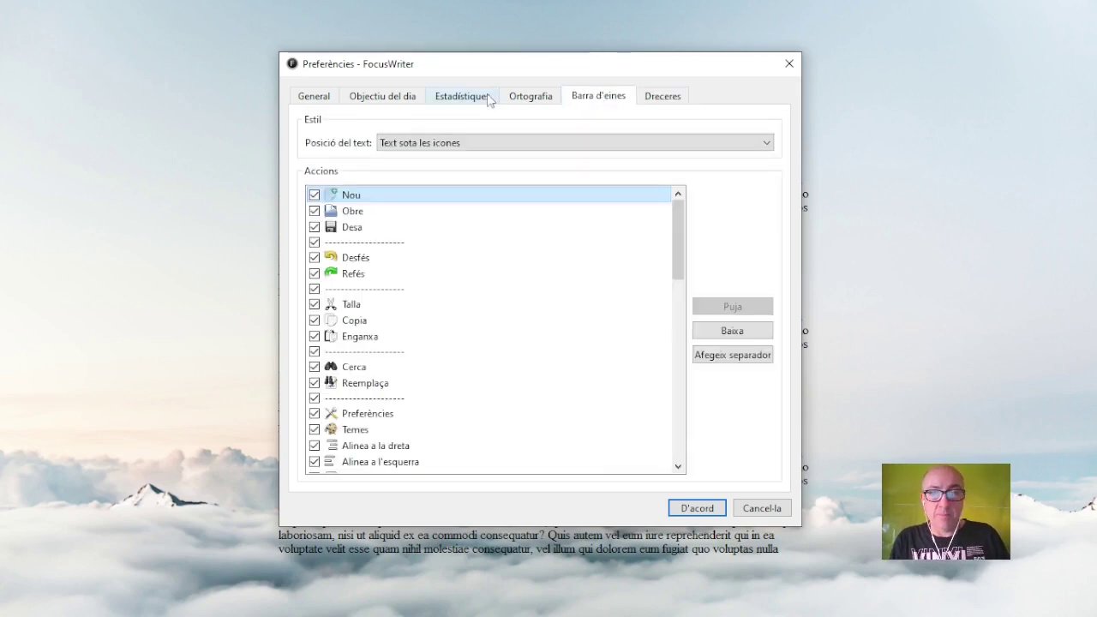
click(511, 97)
click(317, 97)
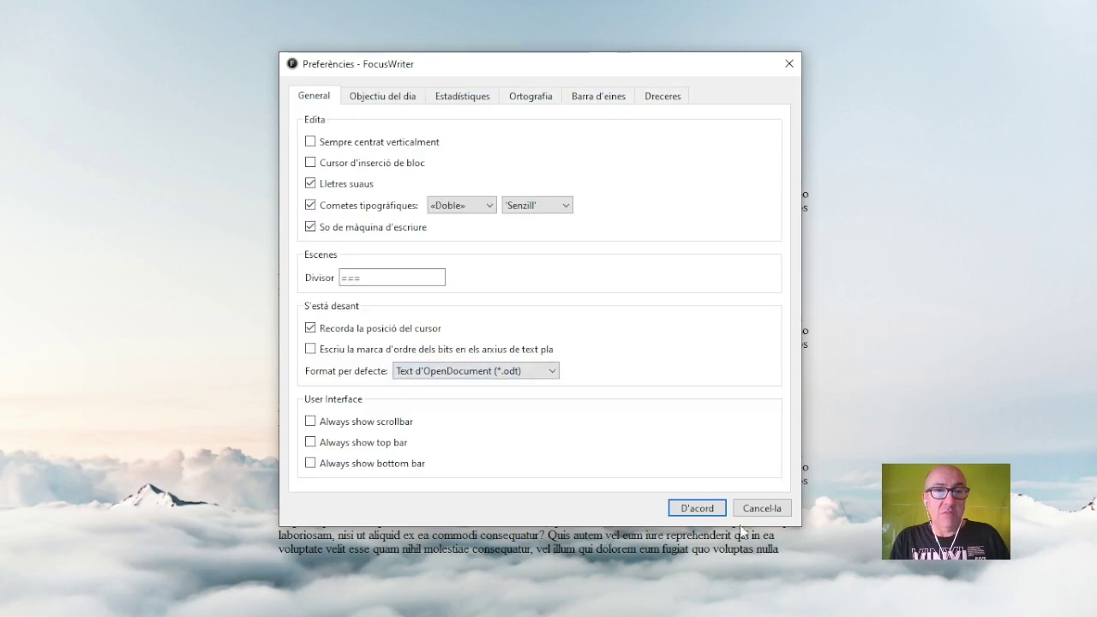
click(705, 510)
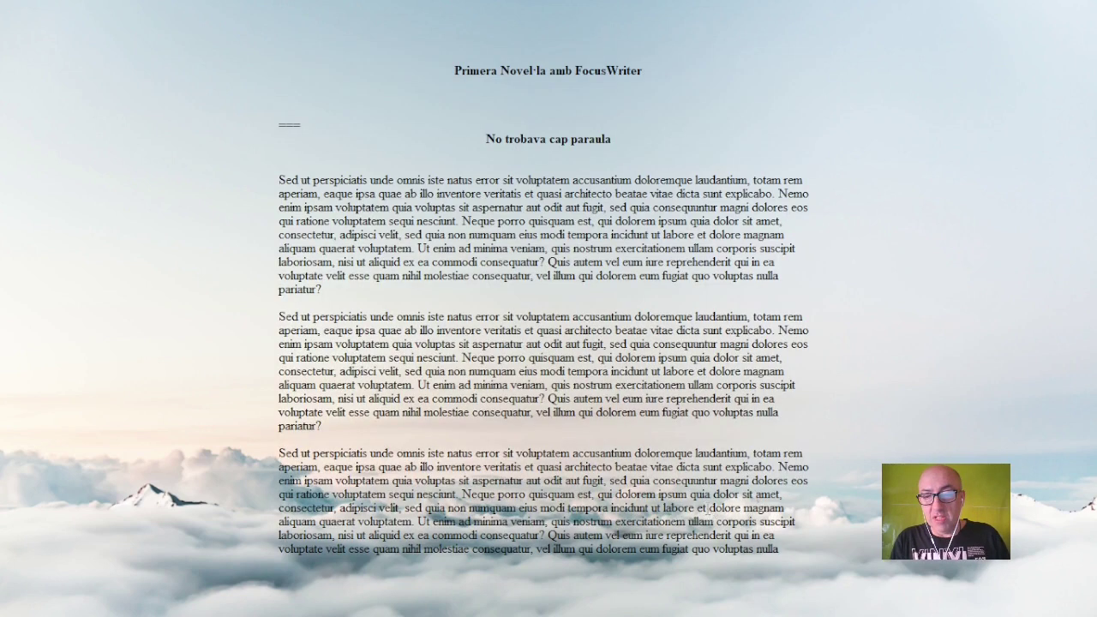
Step: Look through the divided scenes down to the end of the document and return to its beginning
scroll(543, 308, down, 8)
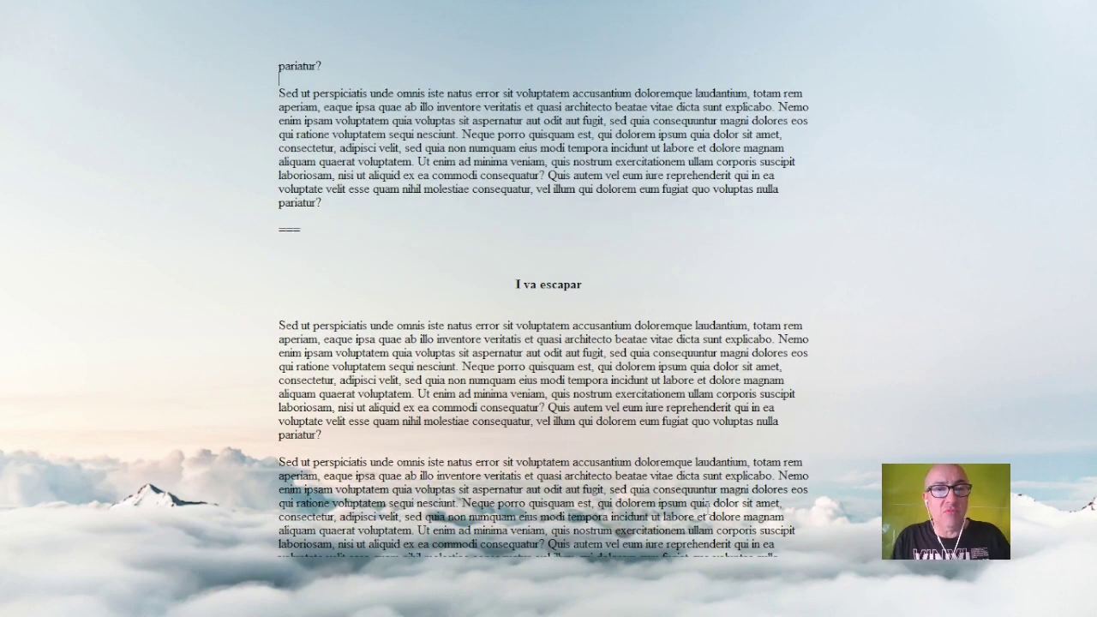
scroll(707, 510, down, 10)
key(ctrl+Home)
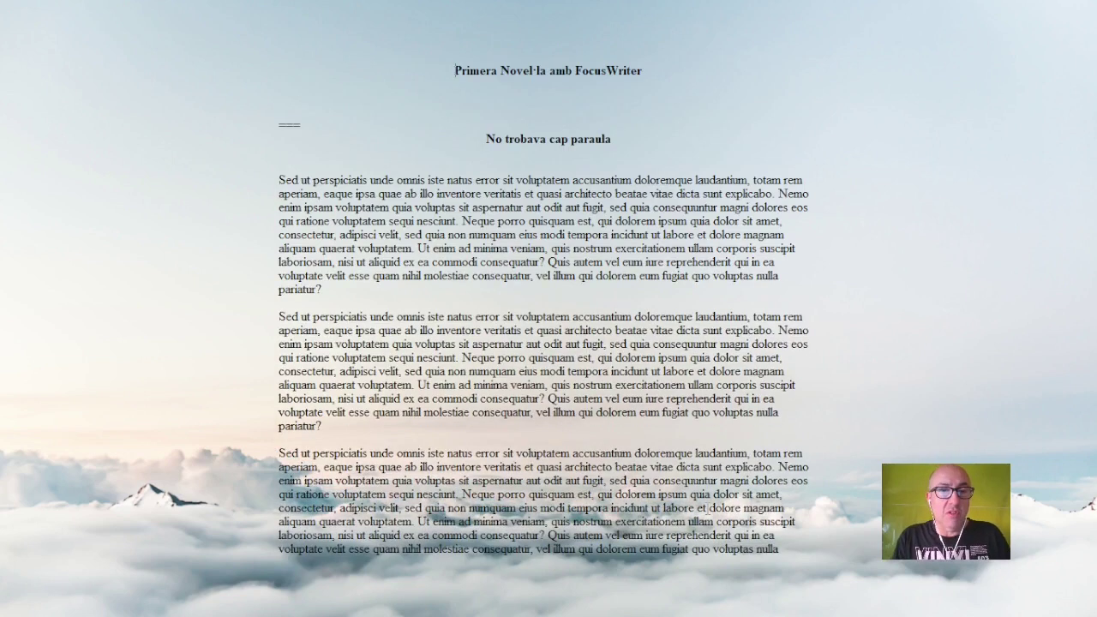